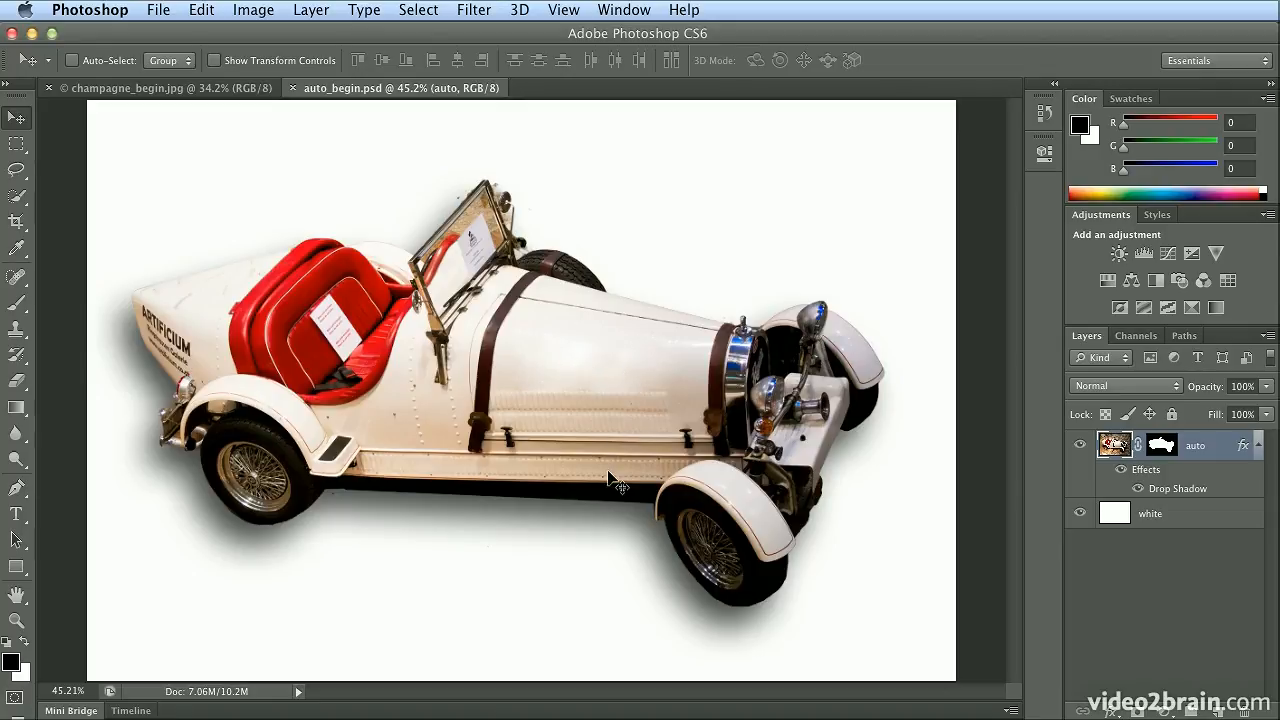
- Place the file belly_logo_black_red.ai into the car document, using page 1 cropped to its bounding box
left_click(159, 10)
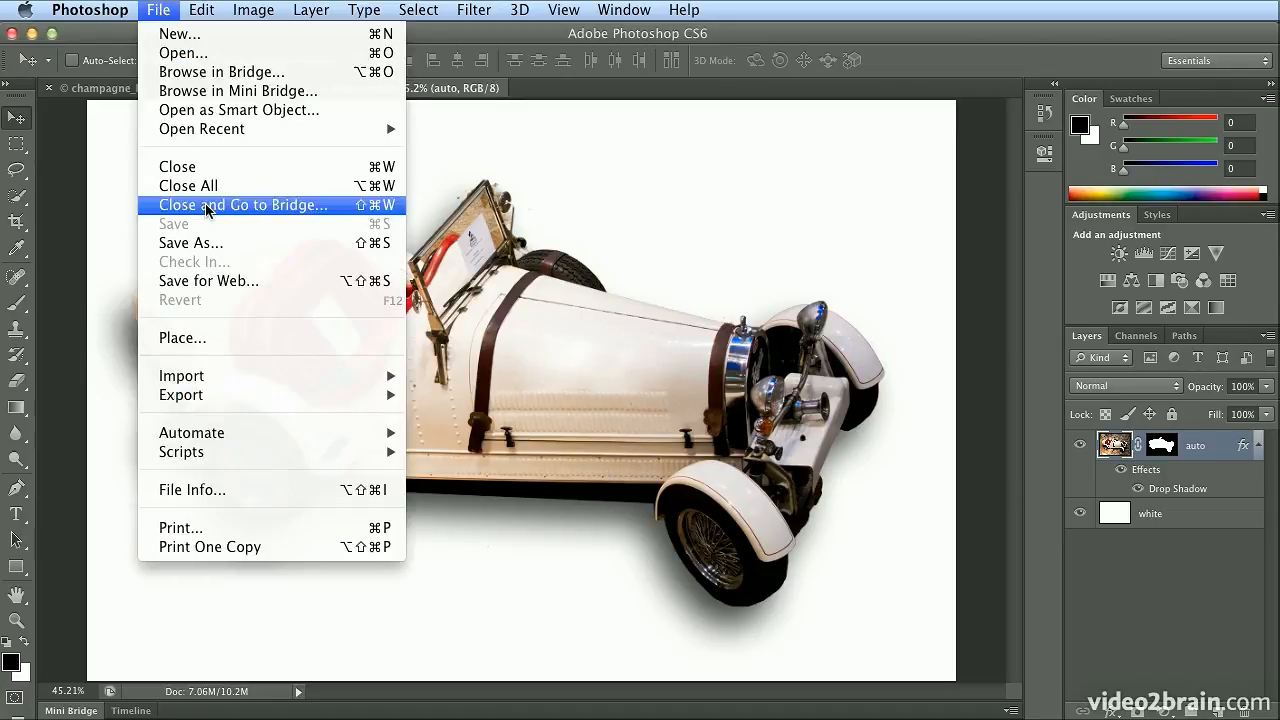
left_click(236, 336)
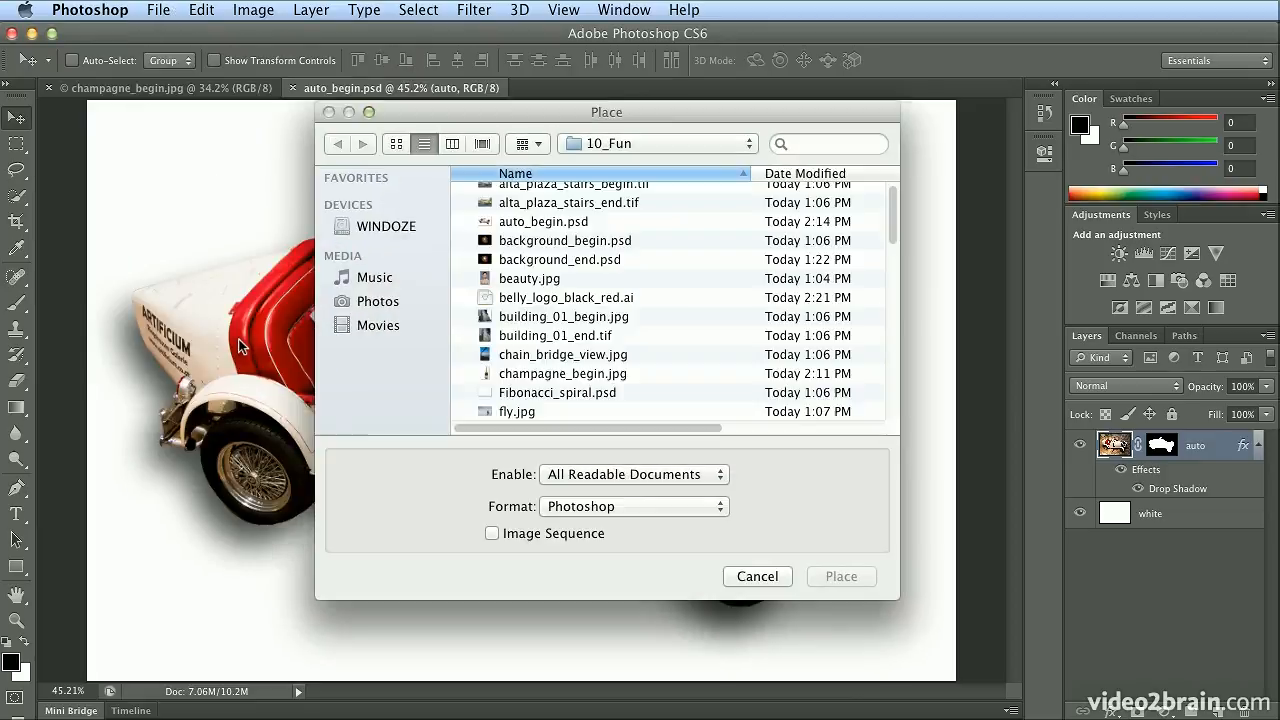
left_click(486, 299)
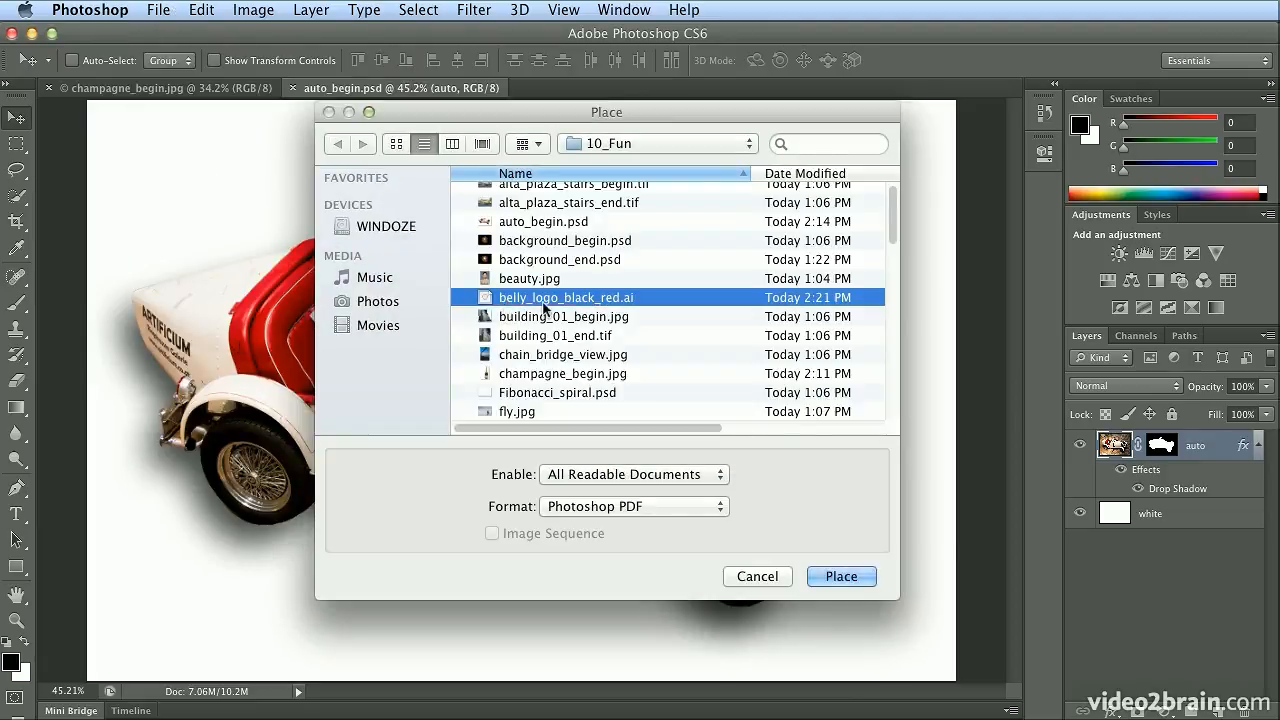
left_click(820, 572)
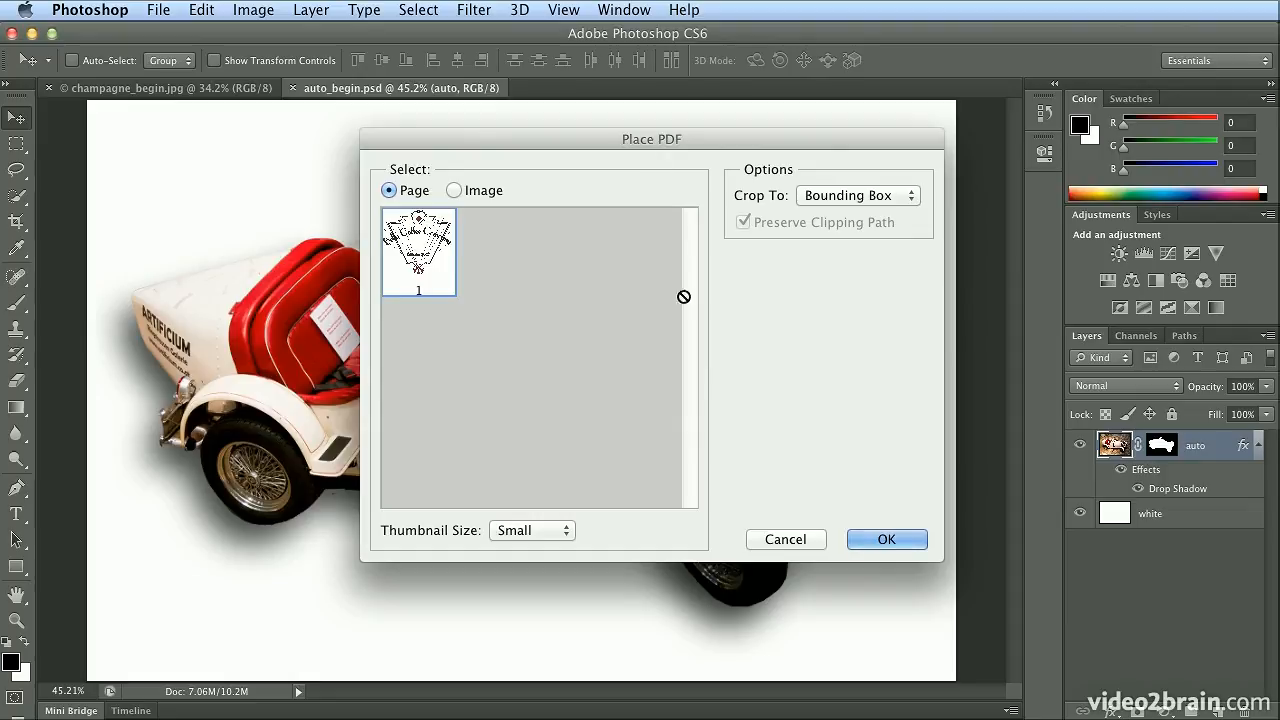
left_click(886, 539)
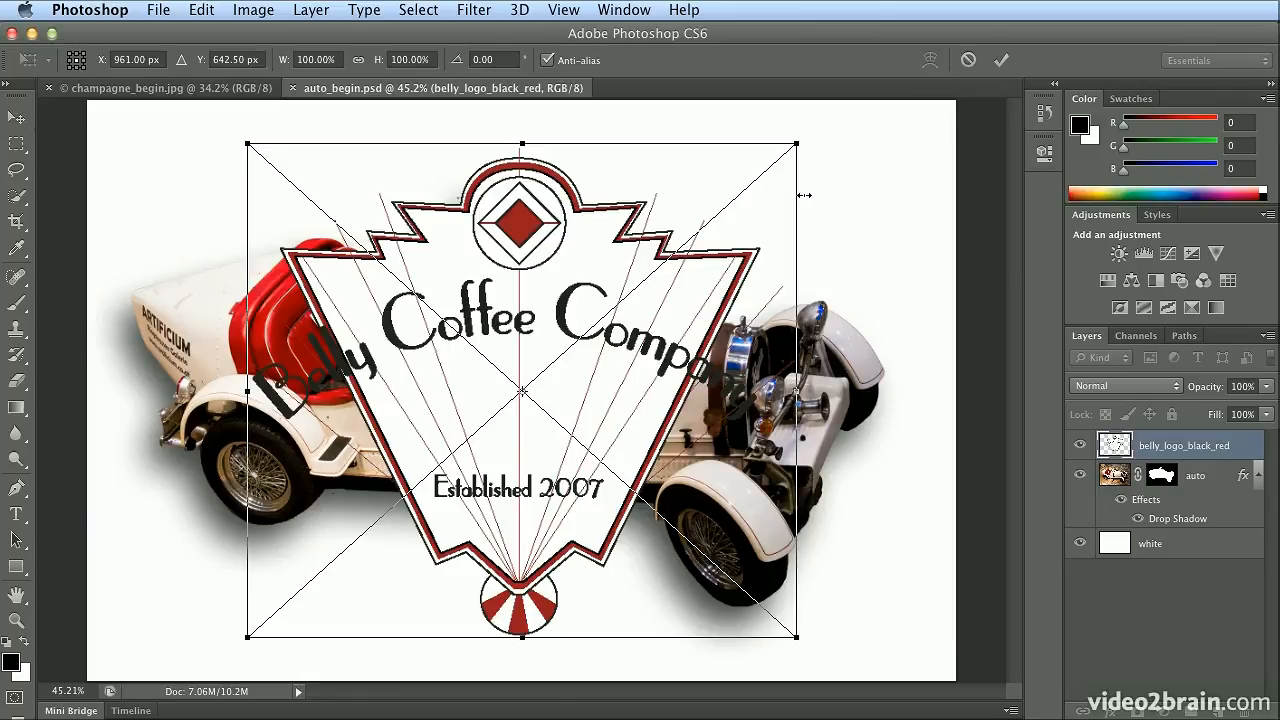
- Scale the placed logo to about 15.5% on the car's hood and rotate it slightly clockwise to follow the bodywork
left_click_drag(796, 144, 584, 344)
key("super+plus")
key("super+plus")
key("super+plus")
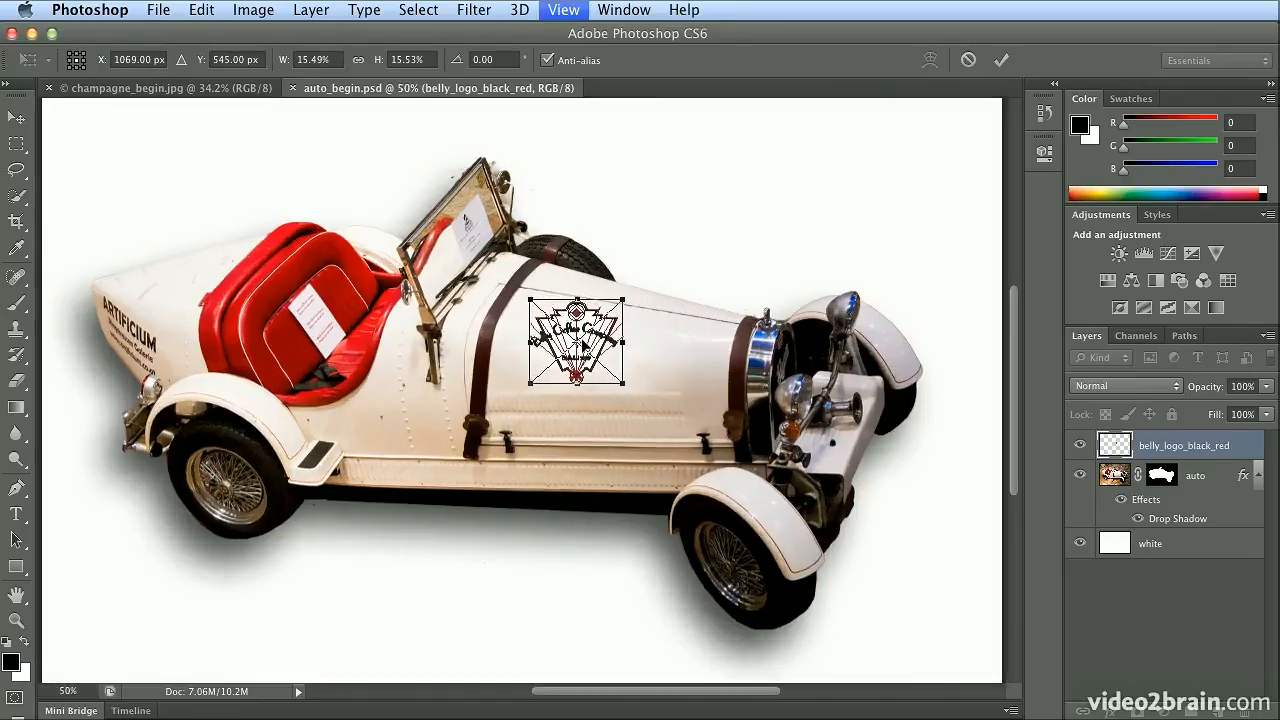
key("super+plus")
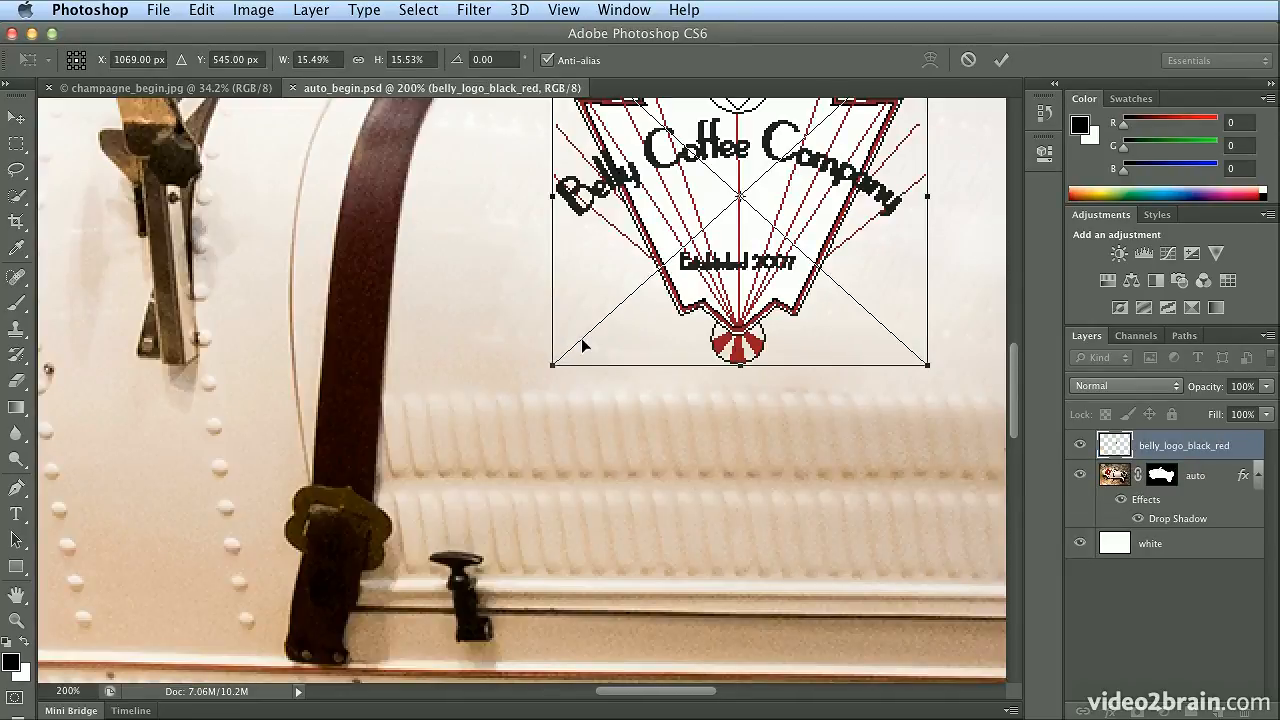
scroll(584, 345, "up", 5)
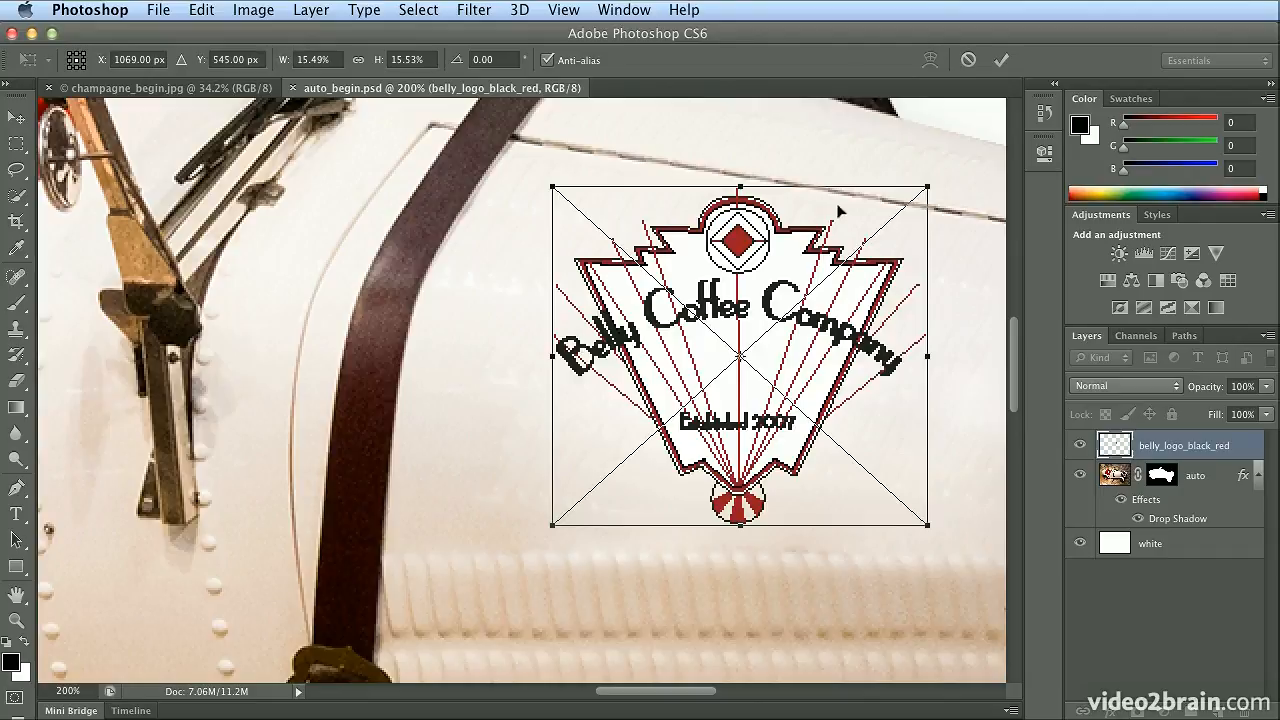
left_click_drag(927, 157, 958, 182)
key("Return")
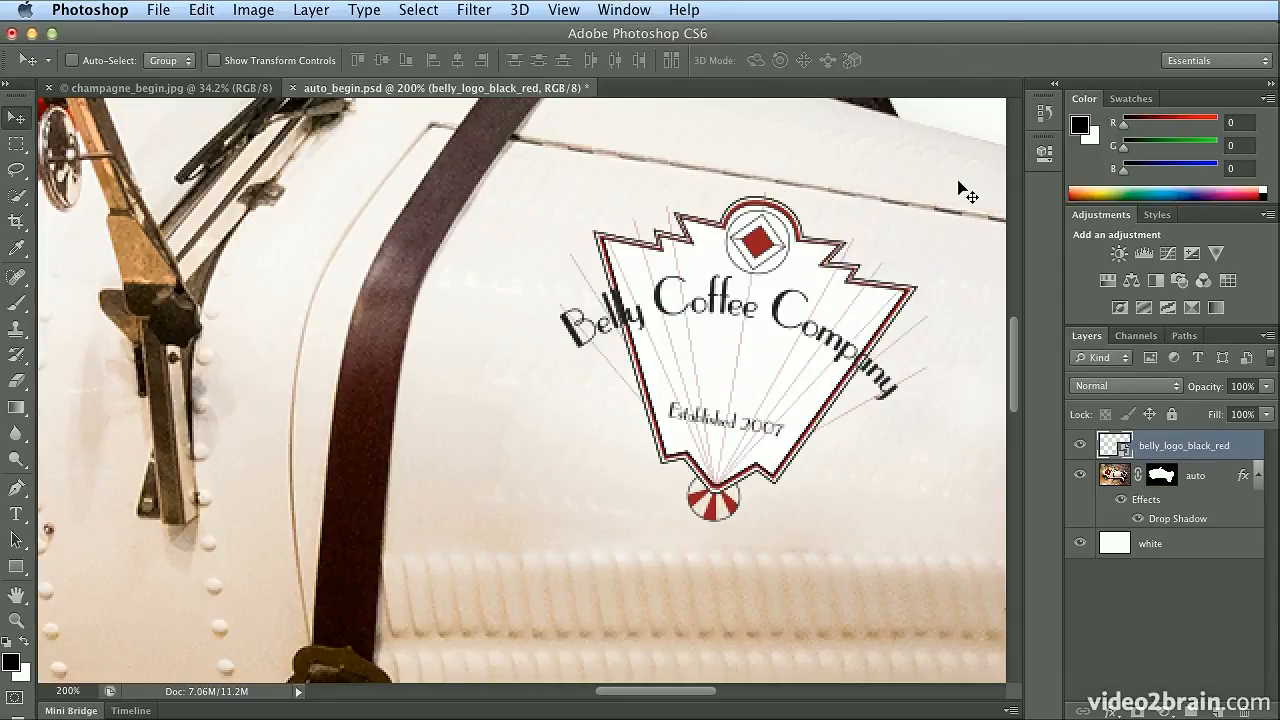
key("super+minus")
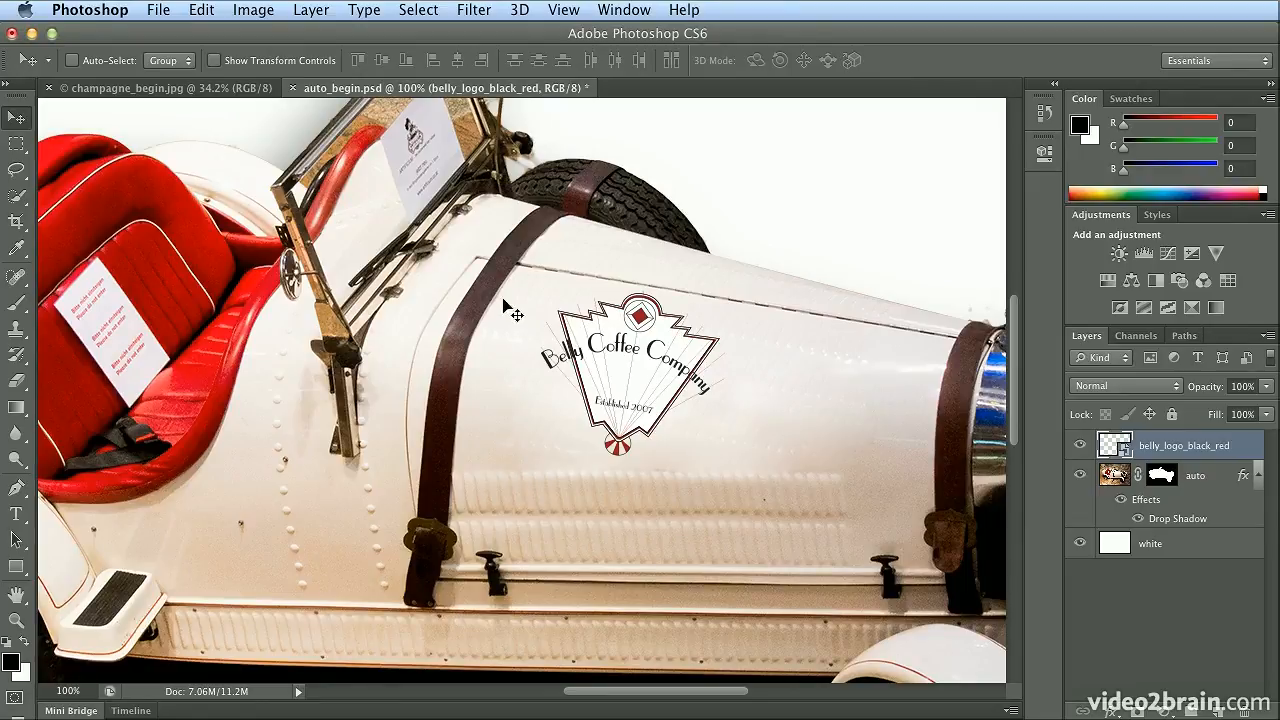
left_click(205, 9)
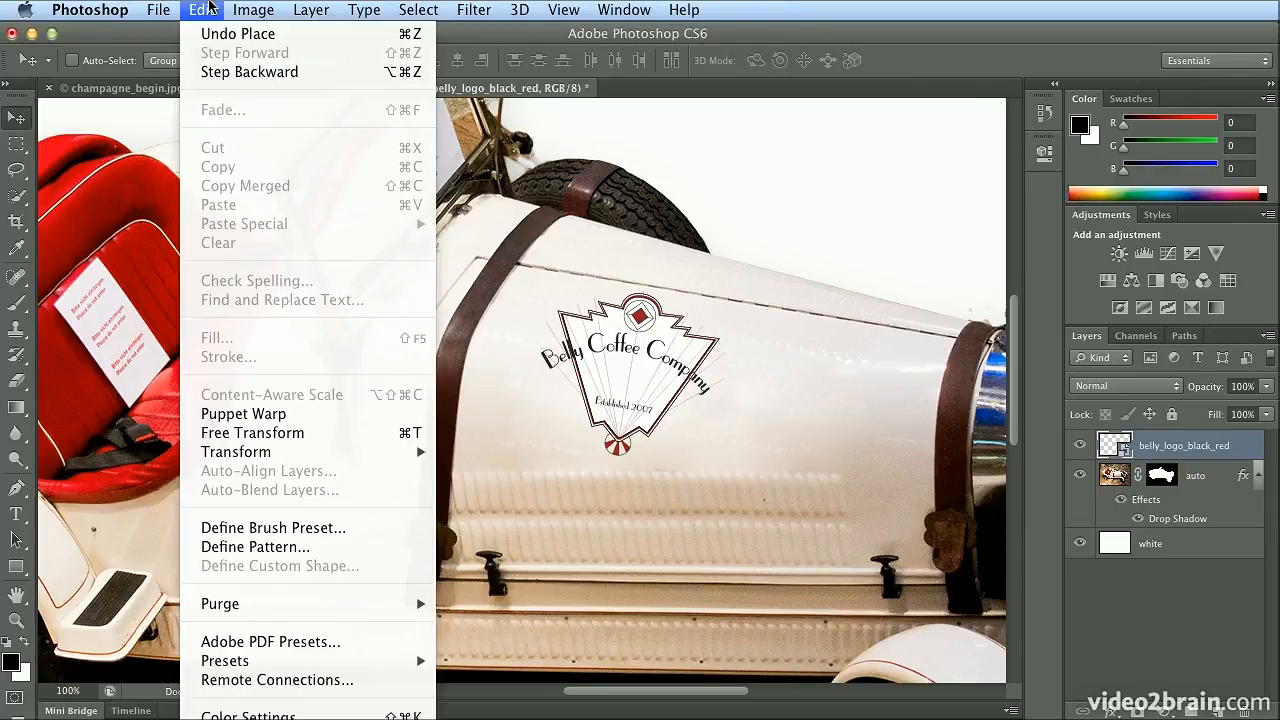
mouse_move(322, 460)
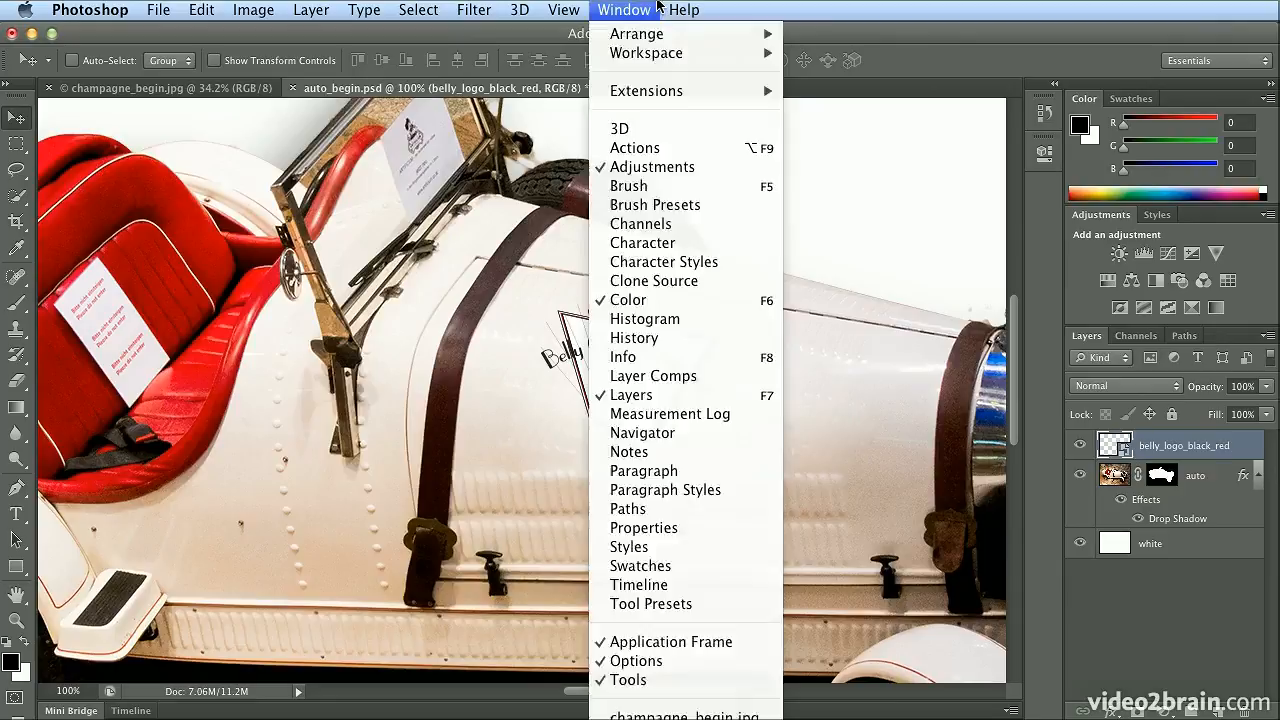
left_click(658, 8)
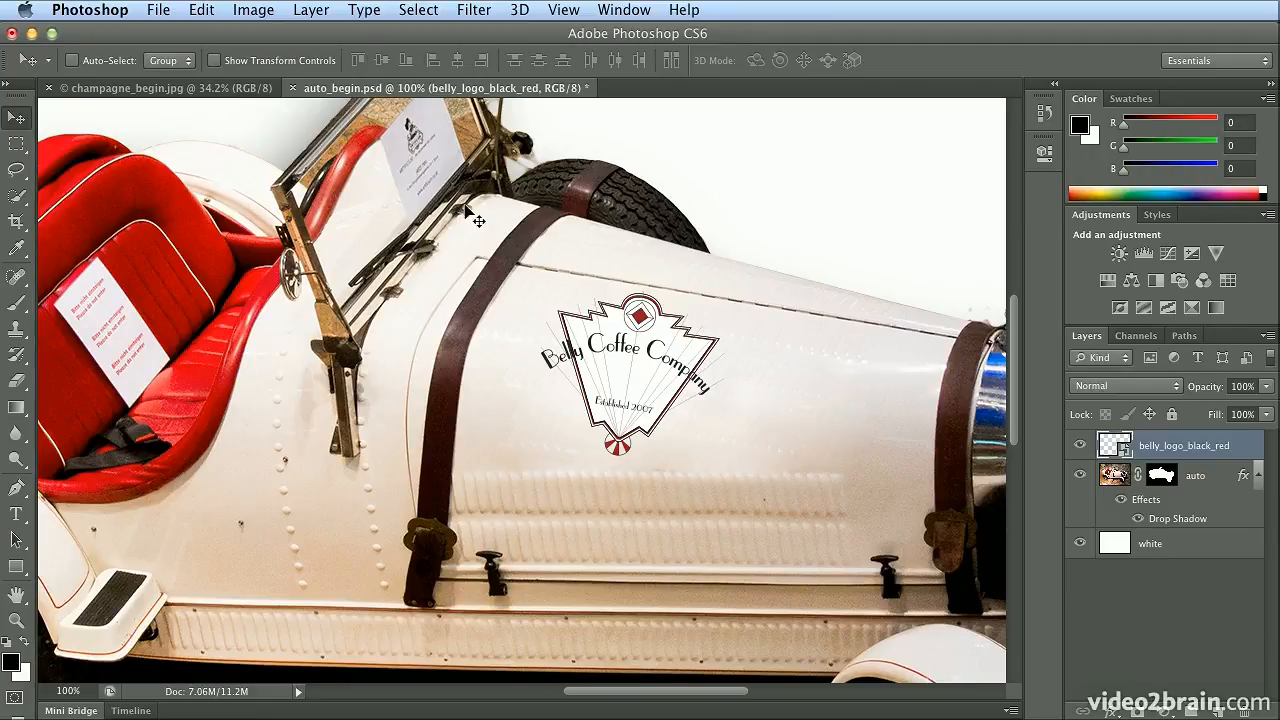
- Rasterize the smart object on the belly_logo_black_red layer
left_click(310, 10)
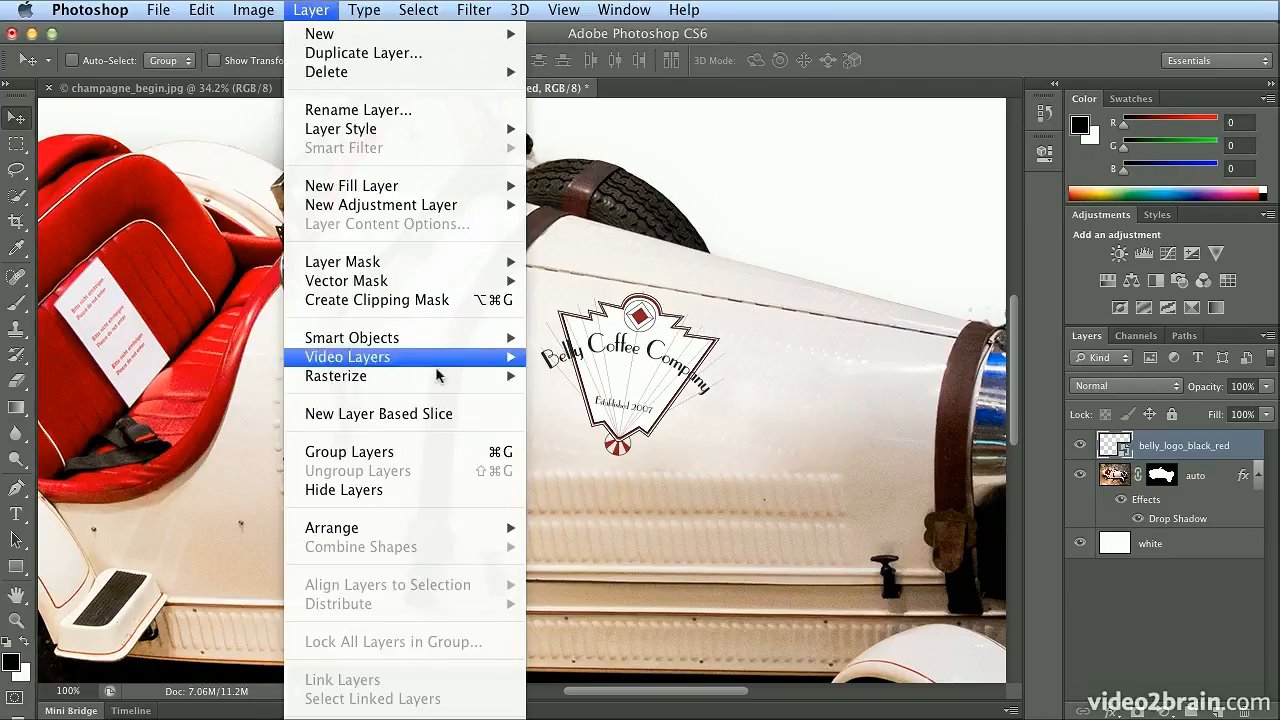
mouse_move(437, 375)
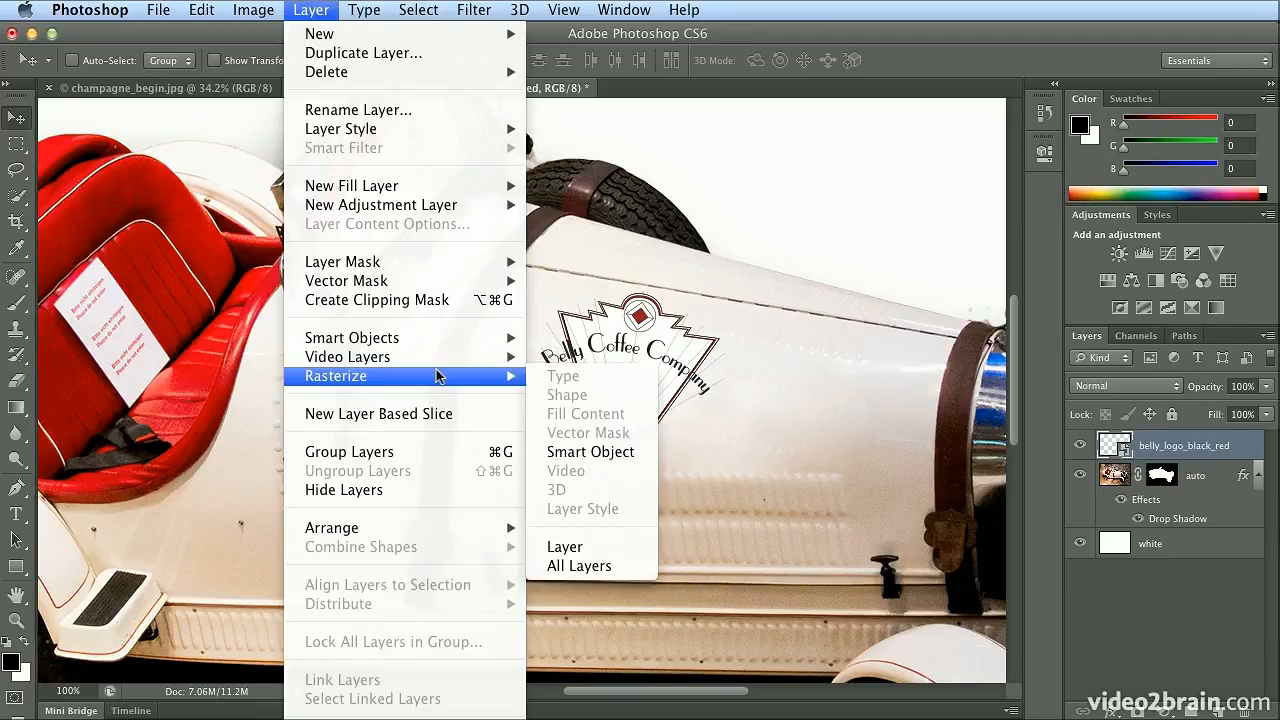
left_click(602, 452)
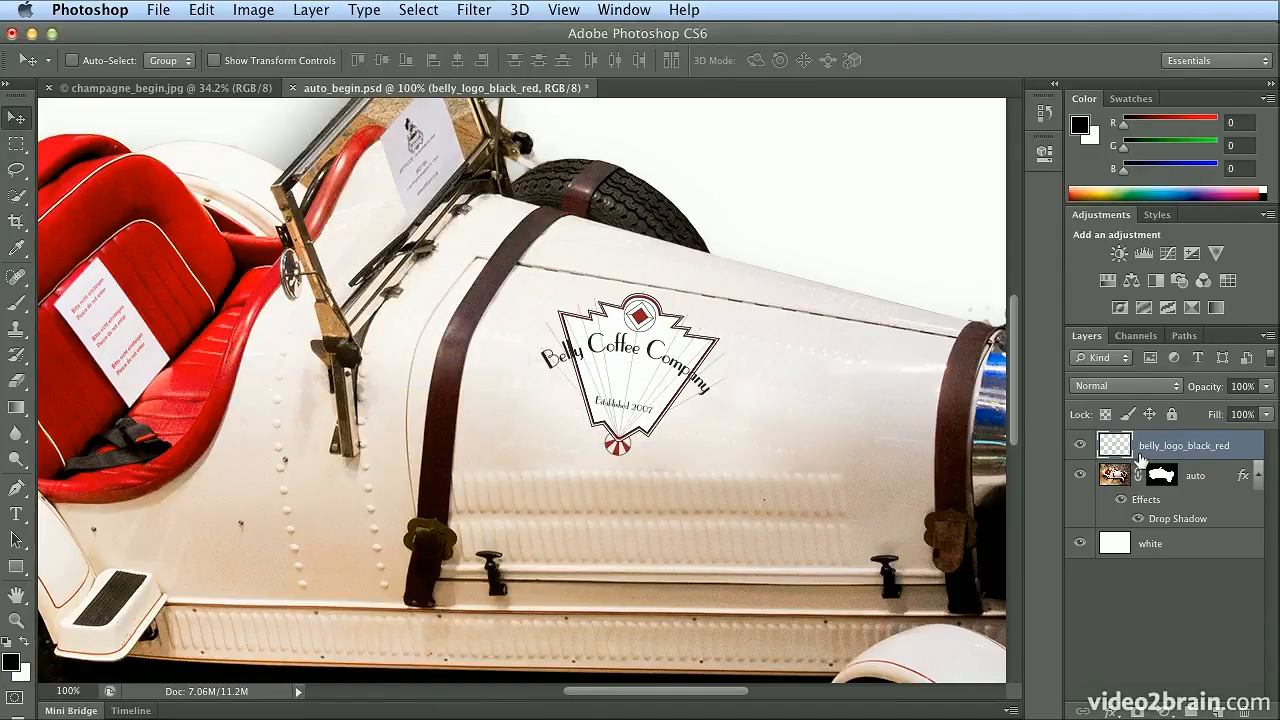
- Warp the logo with the Bulge style at a bend of about 11.9% and compare it with the unwarped version
left_click(210, 10)
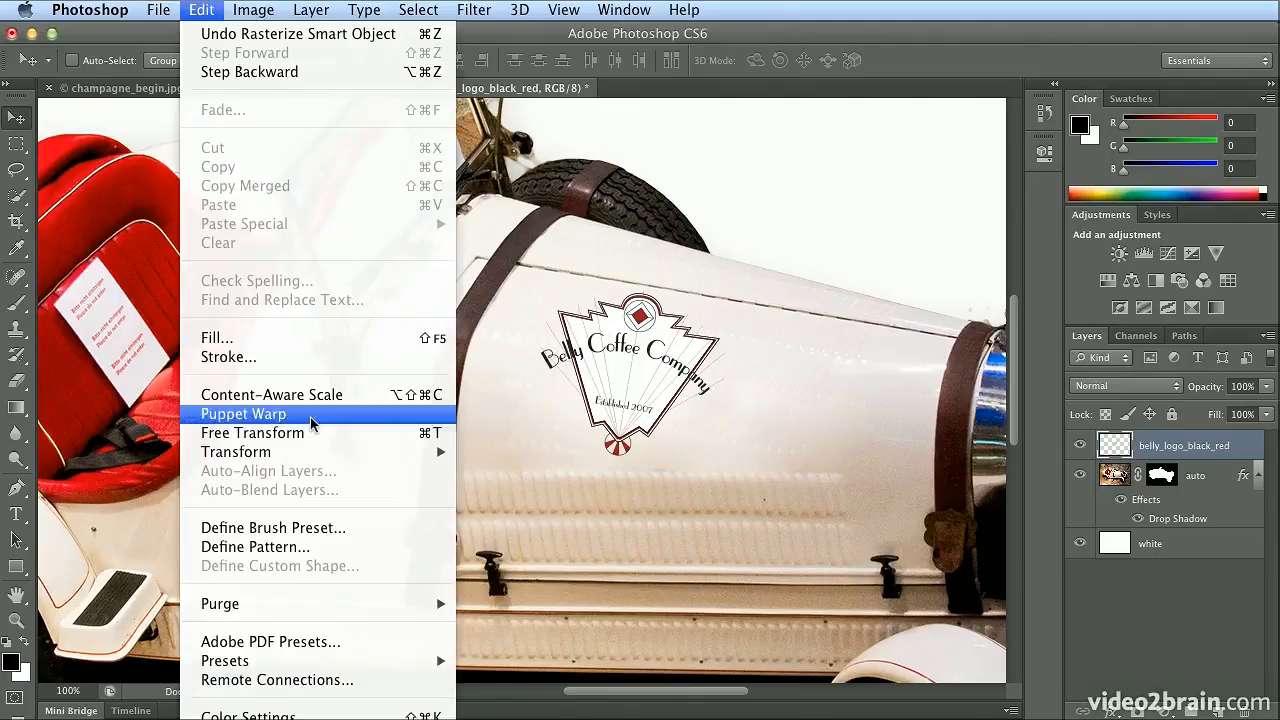
mouse_move(311, 450)
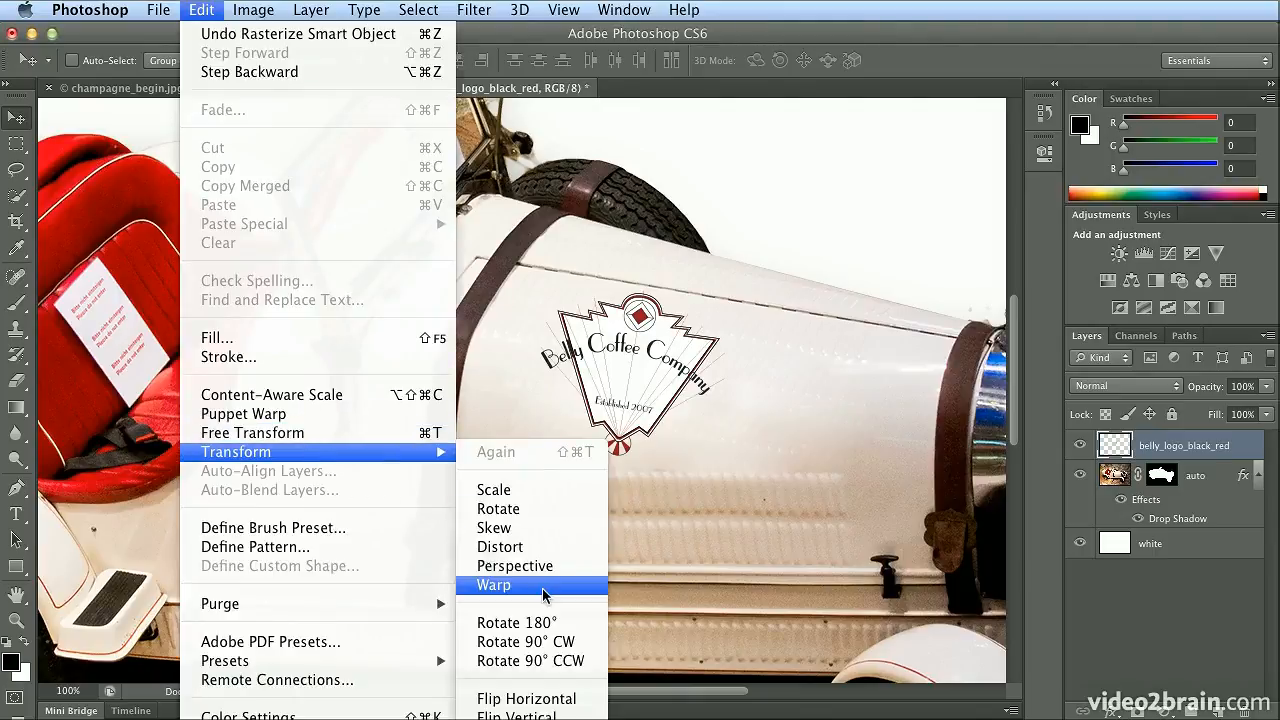
left_click(494, 585)
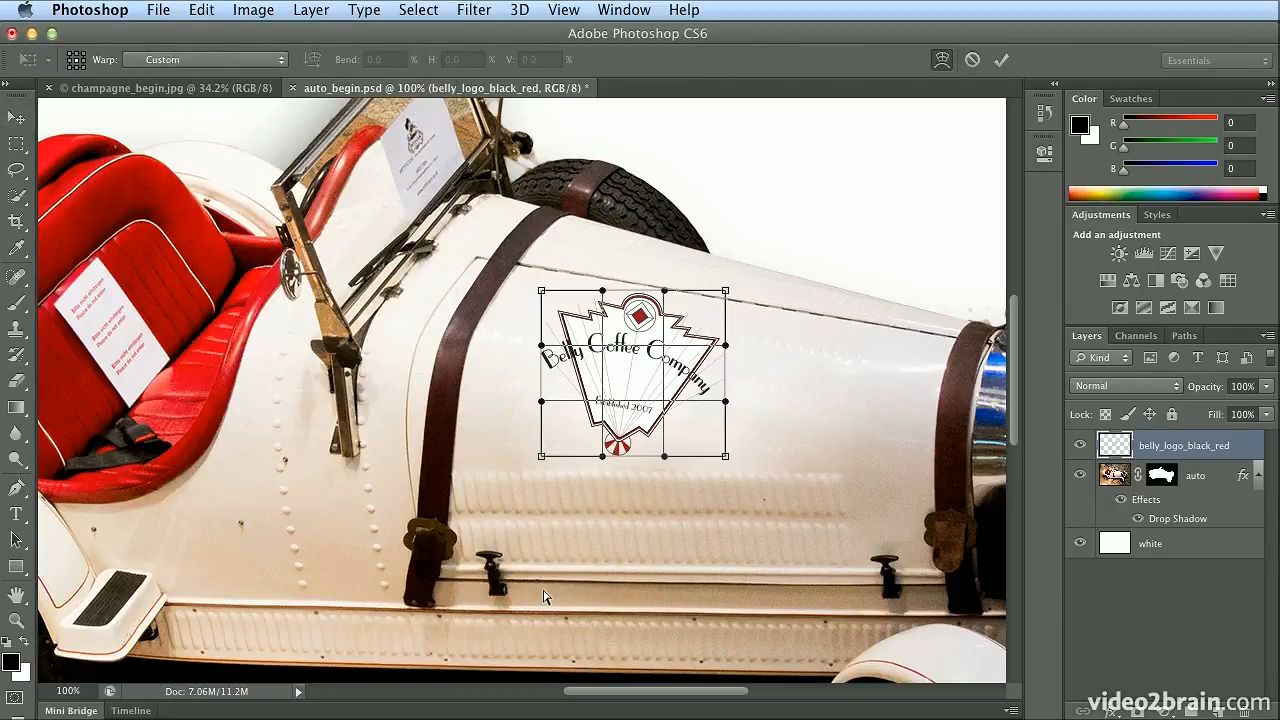
left_click_drag(600, 352, 677, 347)
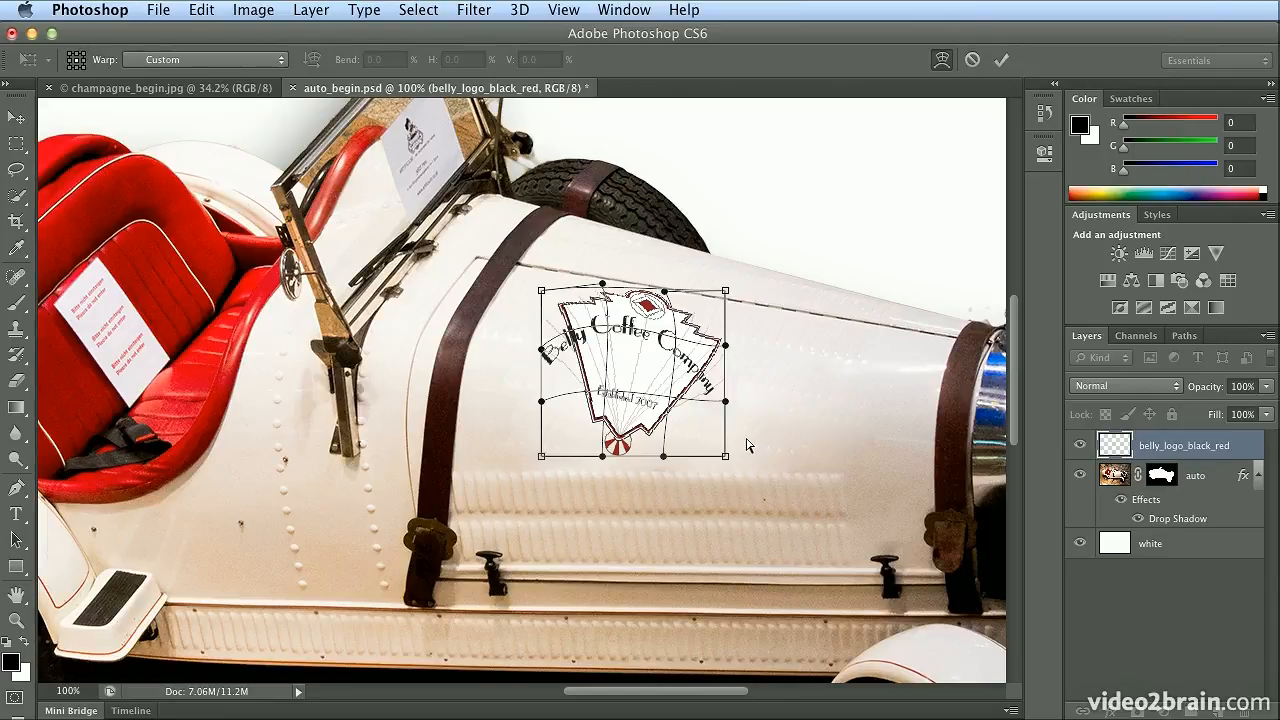
left_click(261, 63)
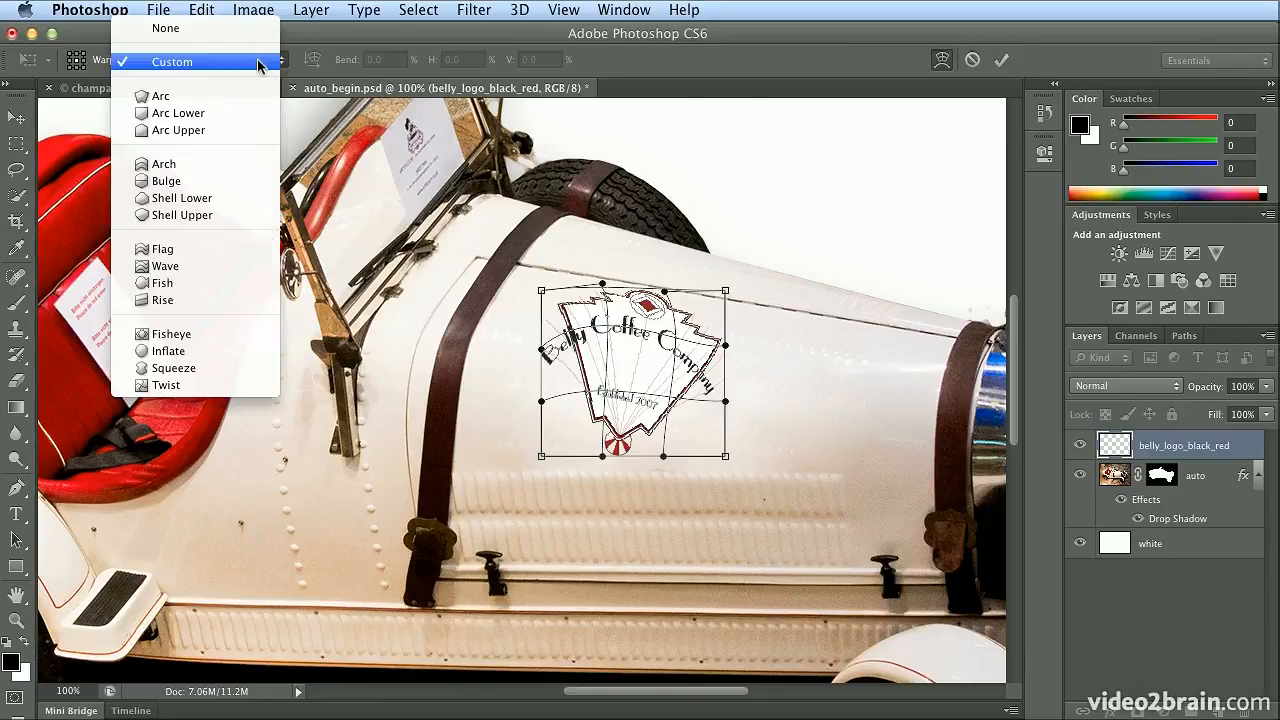
left_click(243, 182)
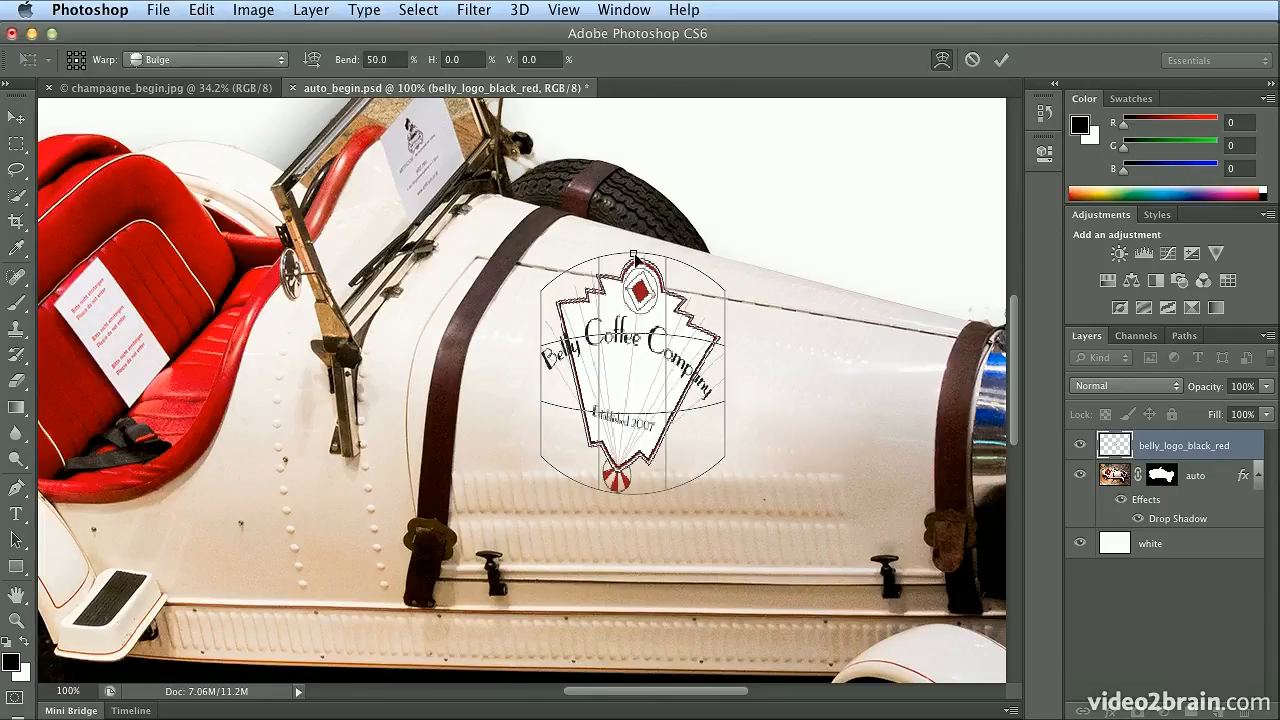
left_click_drag(633, 257, 635, 287)
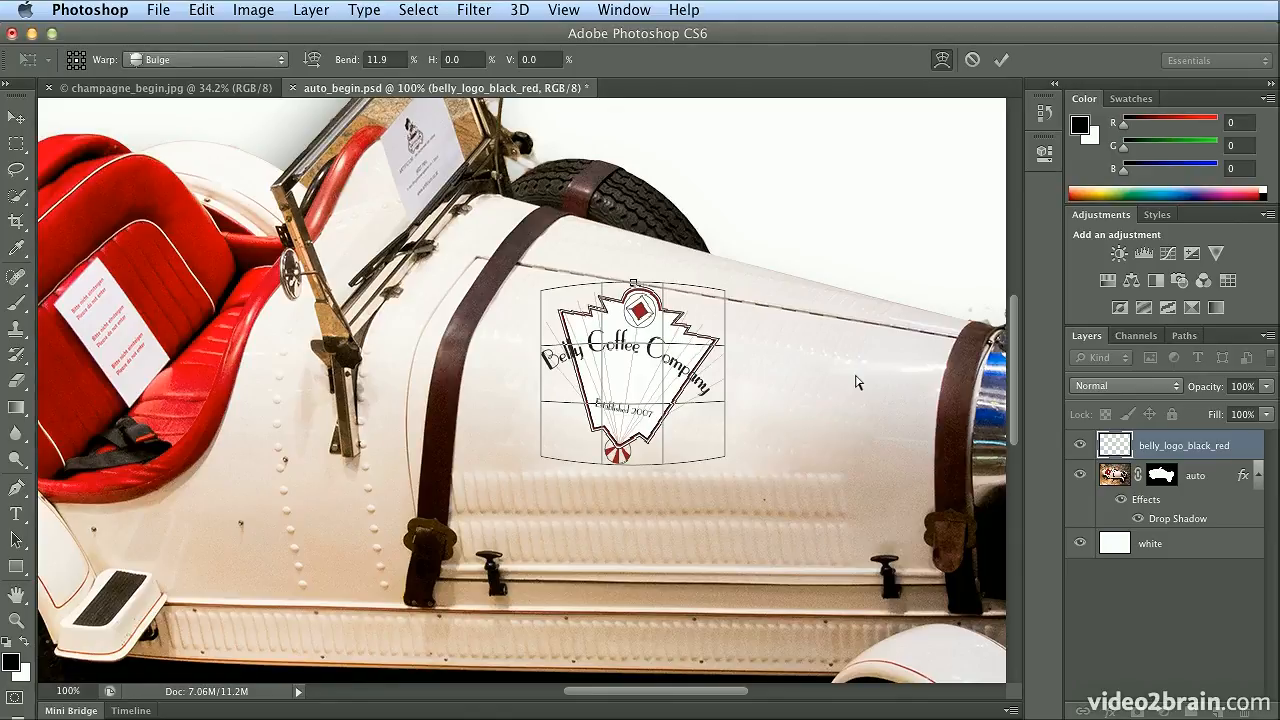
key("Return")
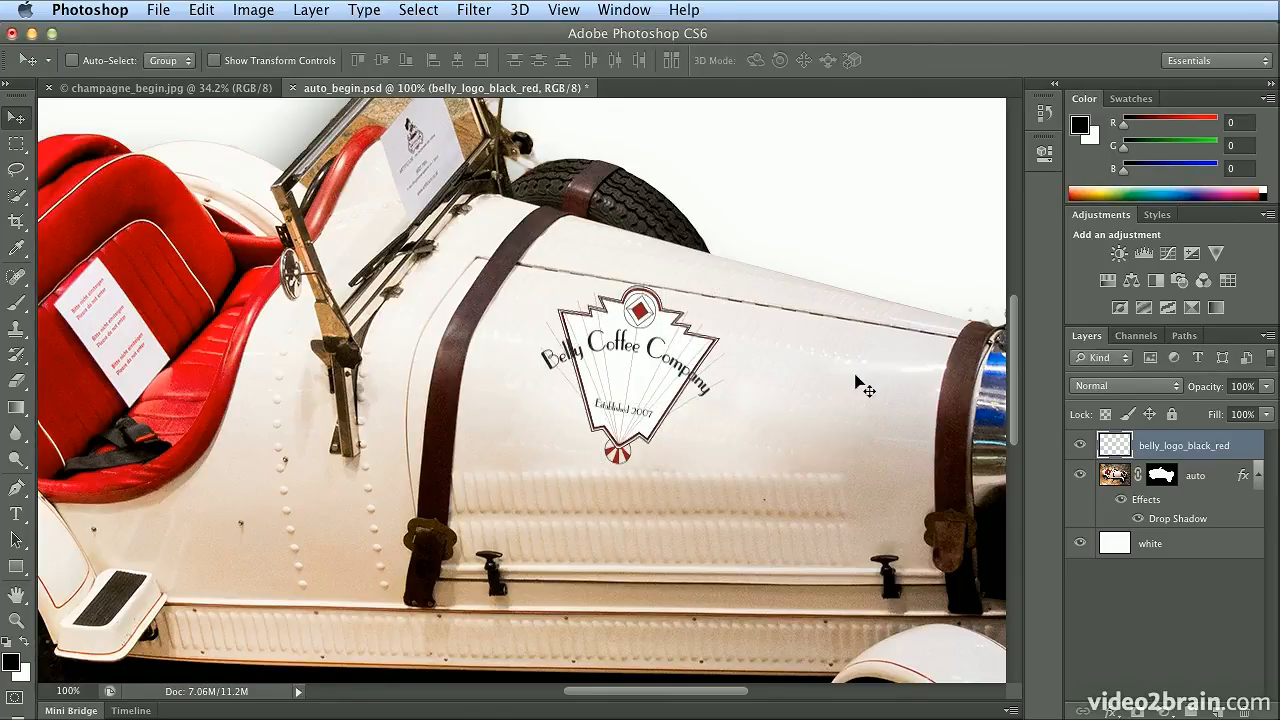
key("ctrl+z")
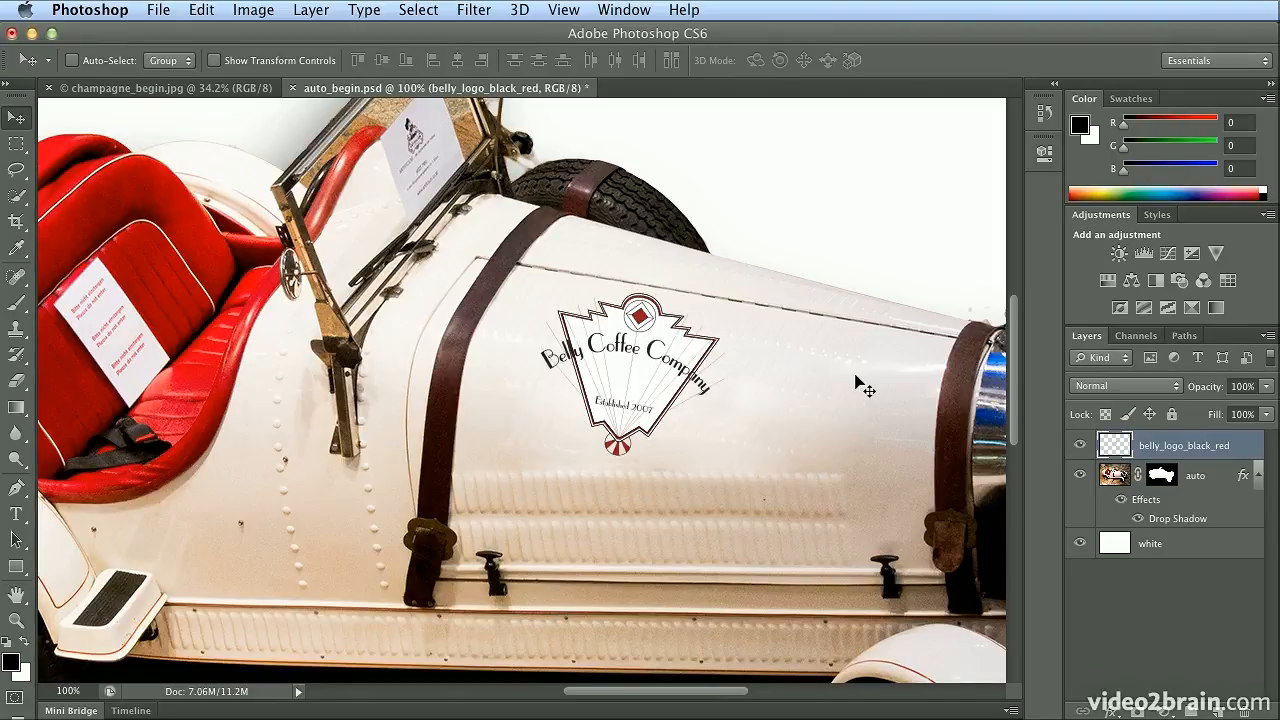
key("ctrl+z")
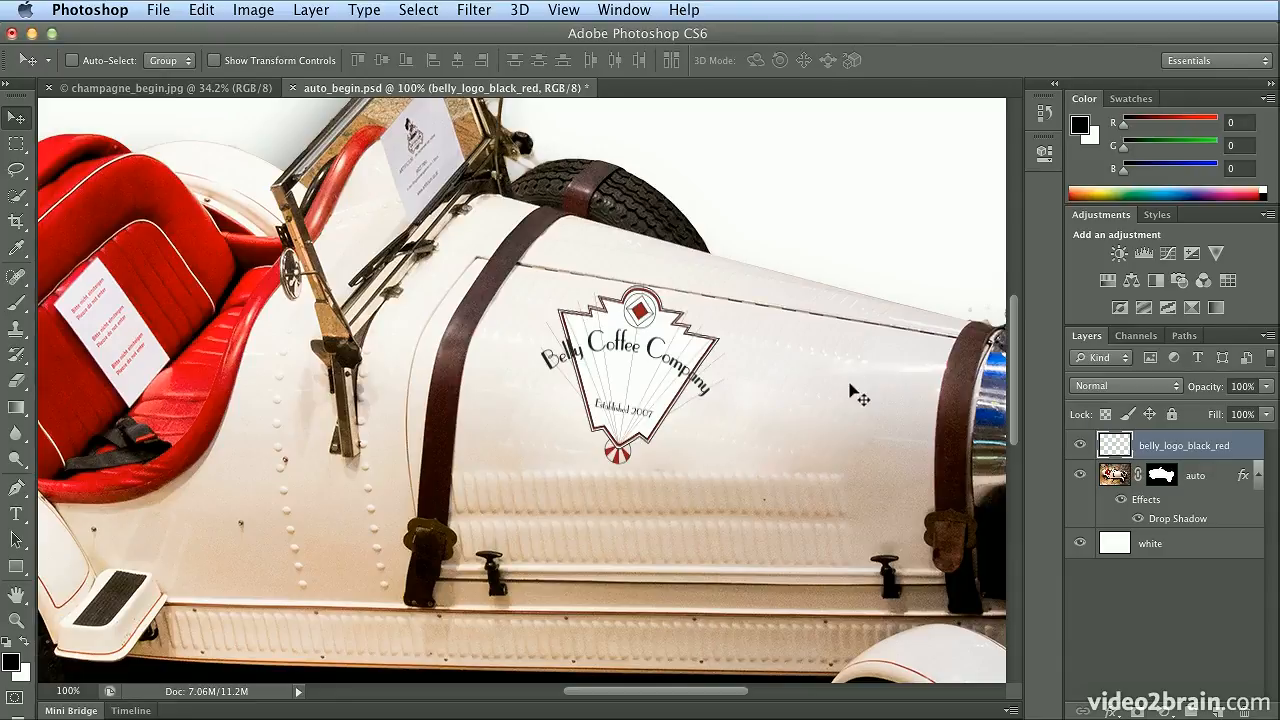
- Scale the warped logo down proportionally to about 91.3% with Free Transform
left_click(212, 11)
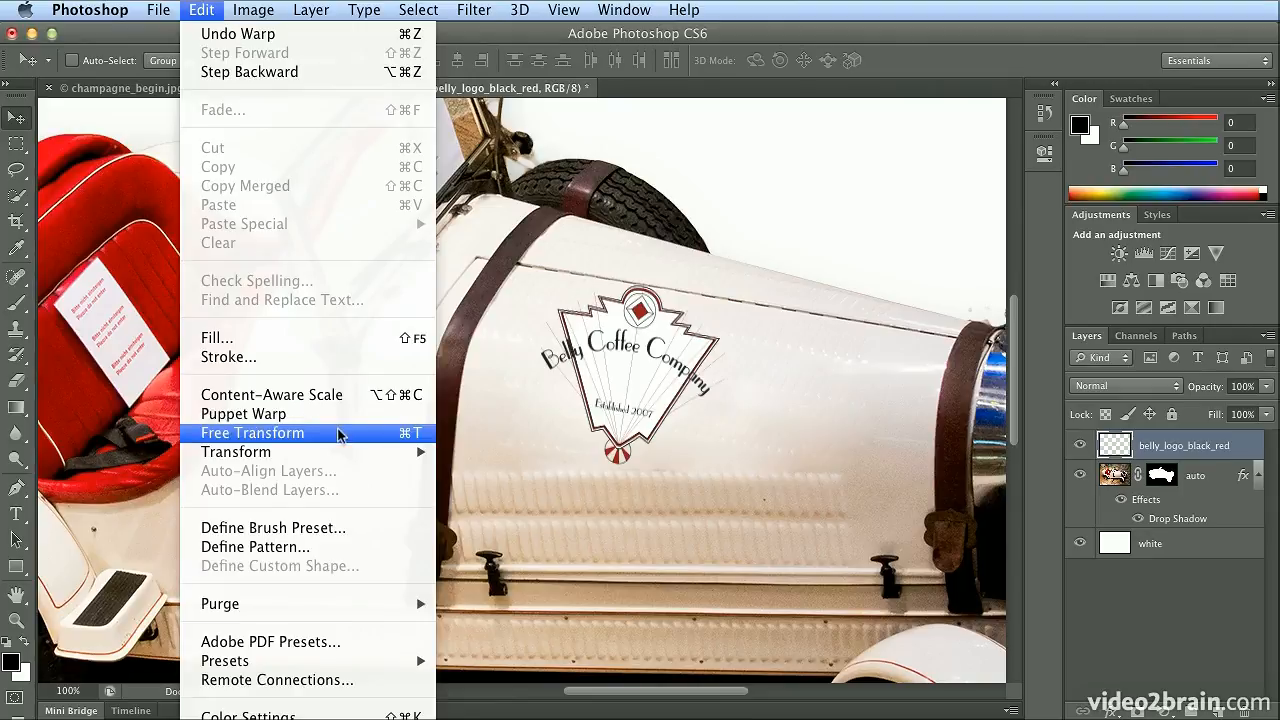
left_click(404, 436)
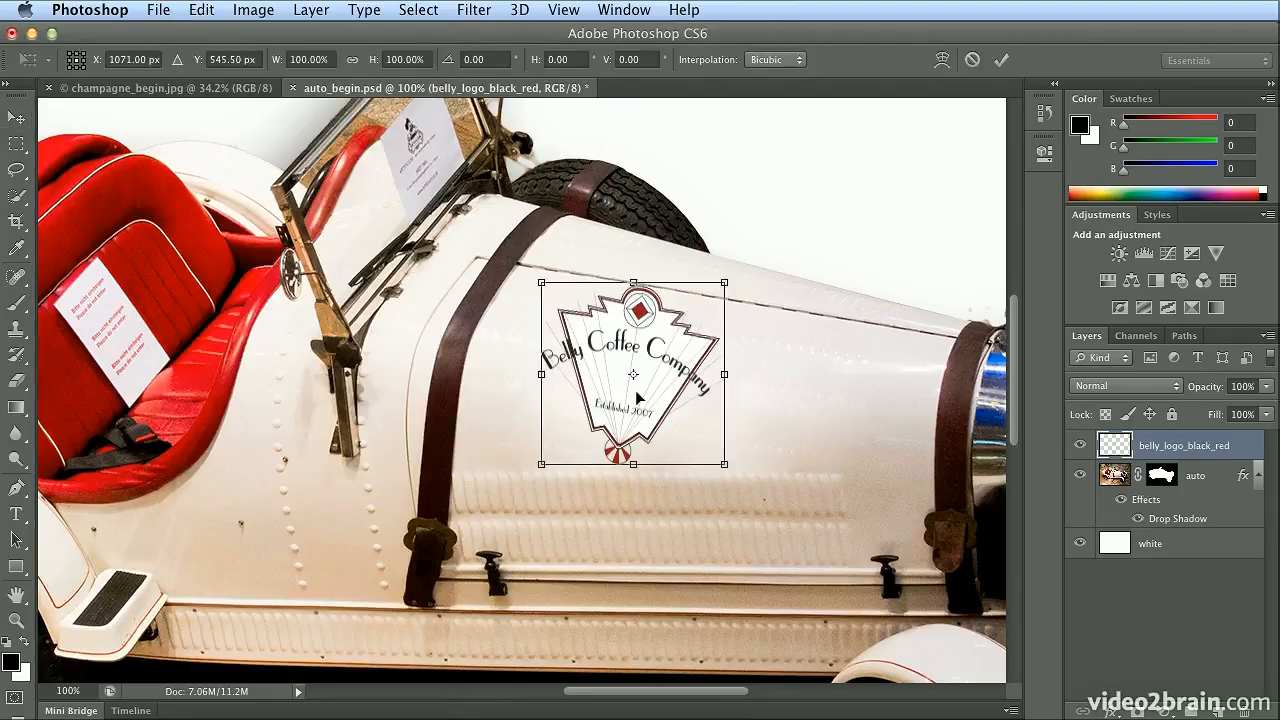
left_click_drag(726, 283, 665, 328)
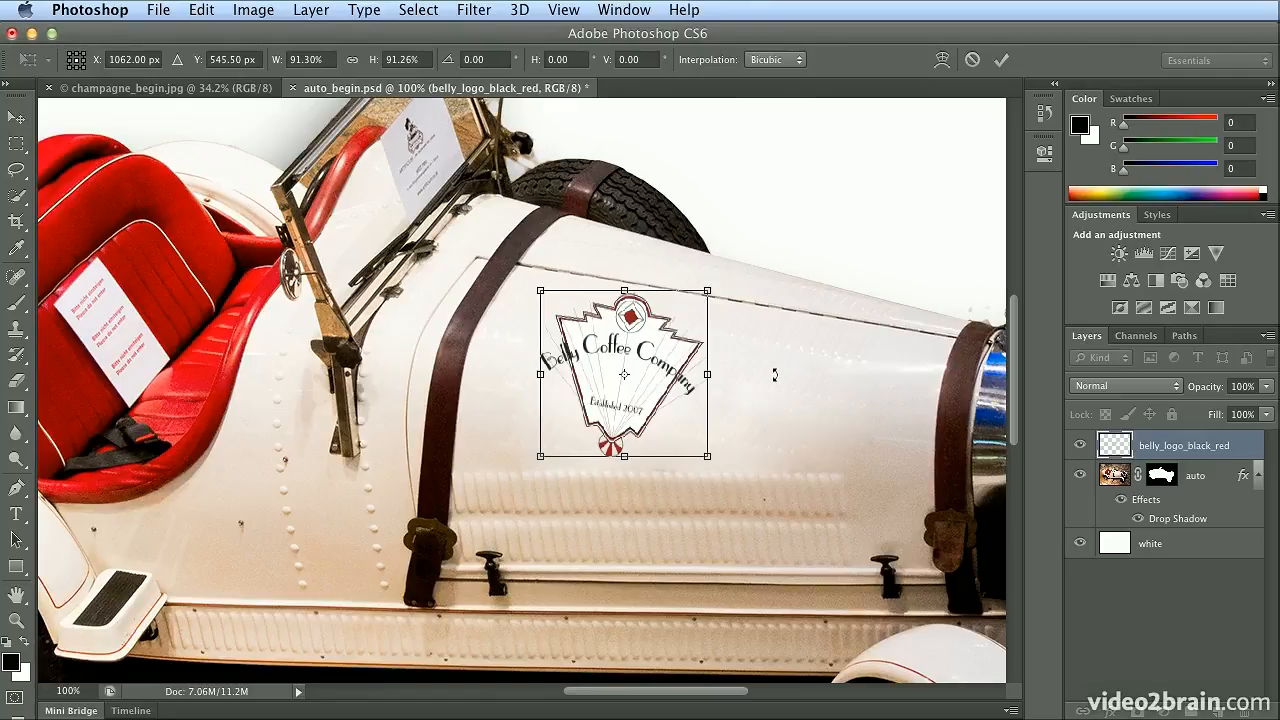
key("Return")
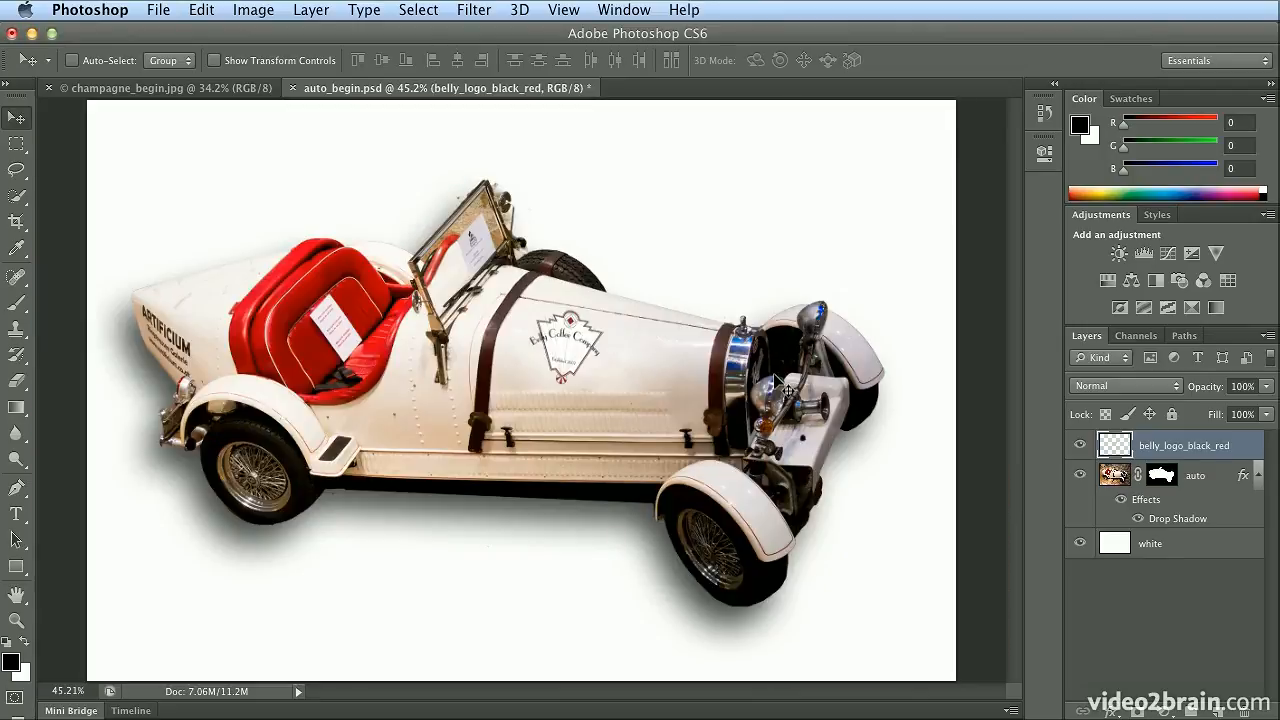
- Try the Multiply blend mode on the logo layer, inspect the logo up close, and return the mode to Normal
left_click(1135, 388)
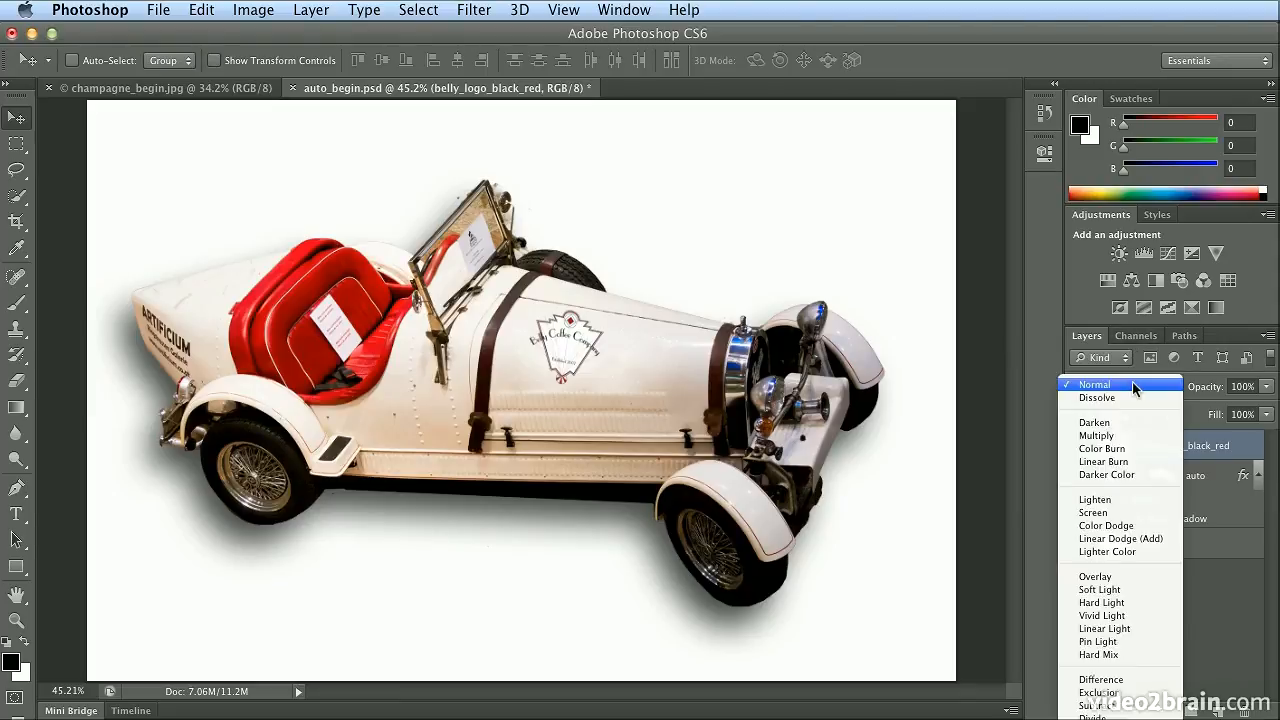
left_click(1136, 436)
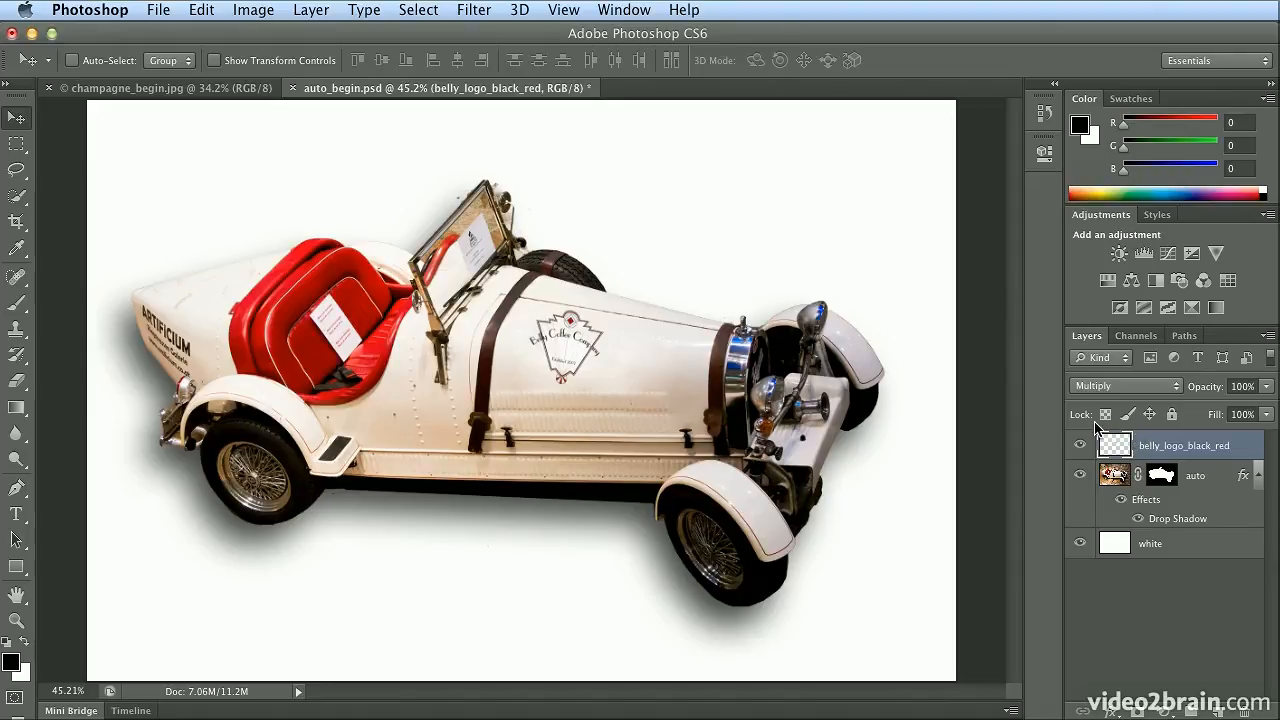
key("super+plus")
key("super+plus")
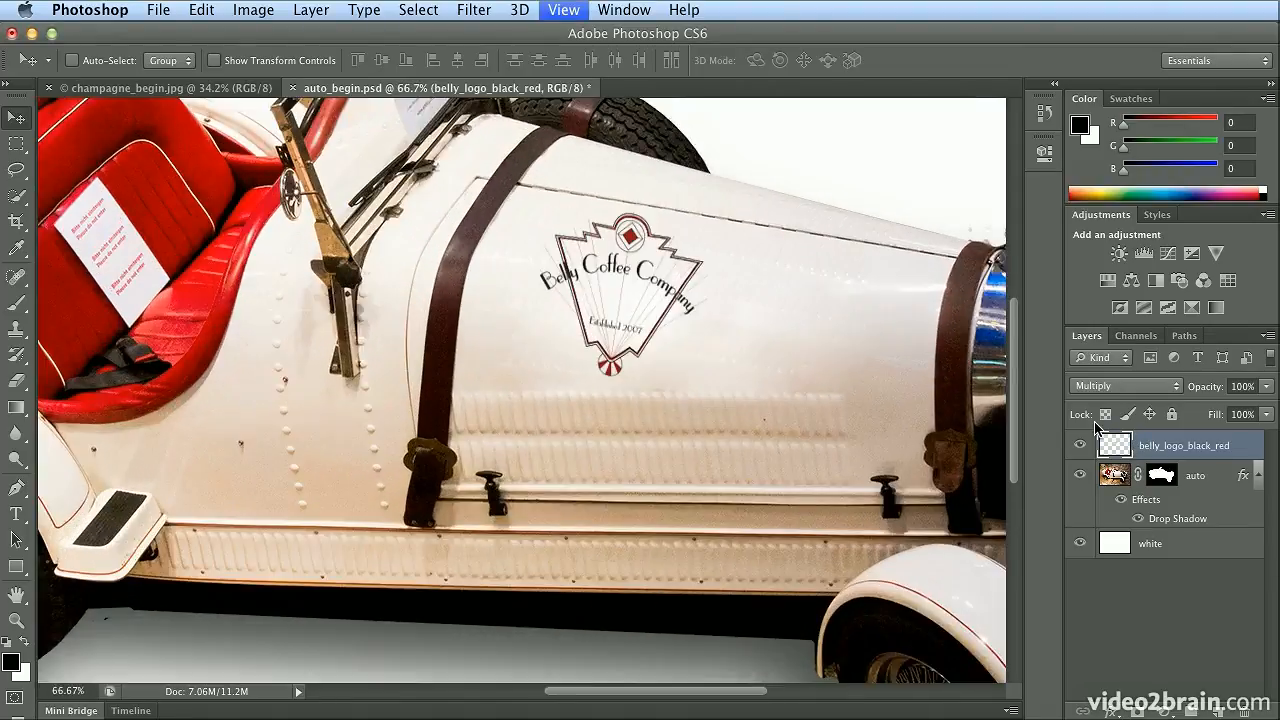
left_click(1166, 385)
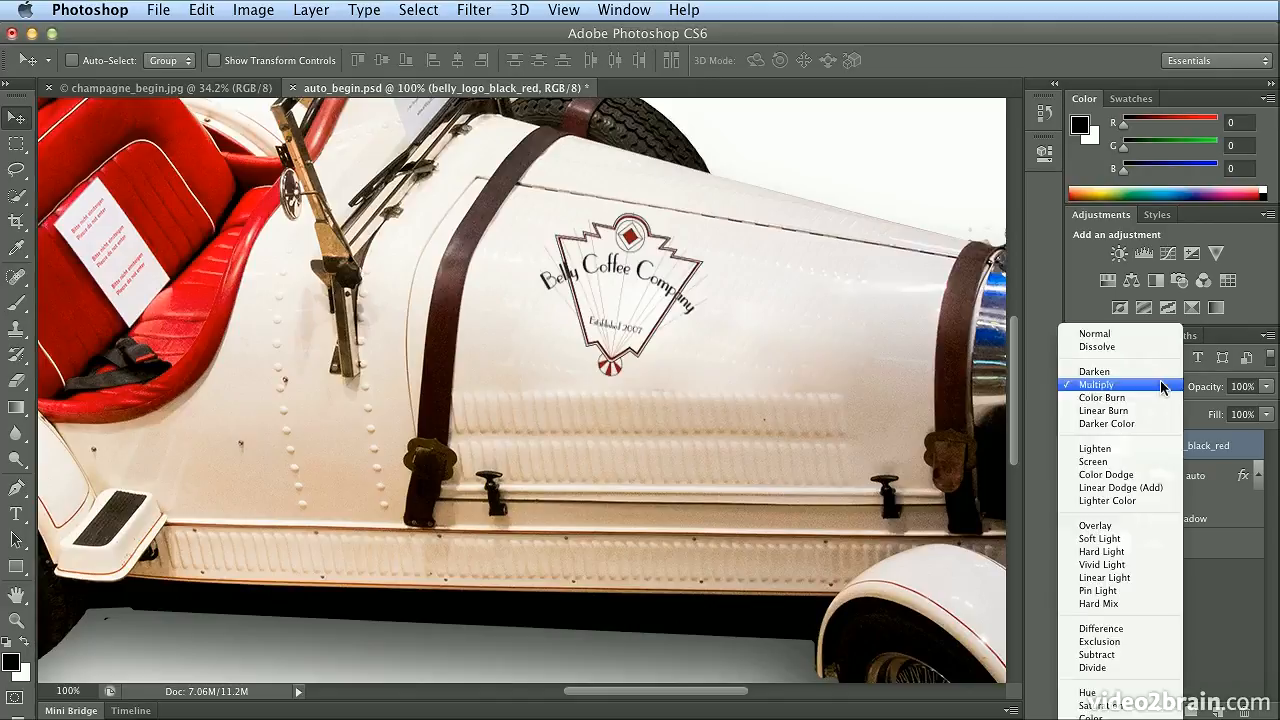
left_click(1096, 334)
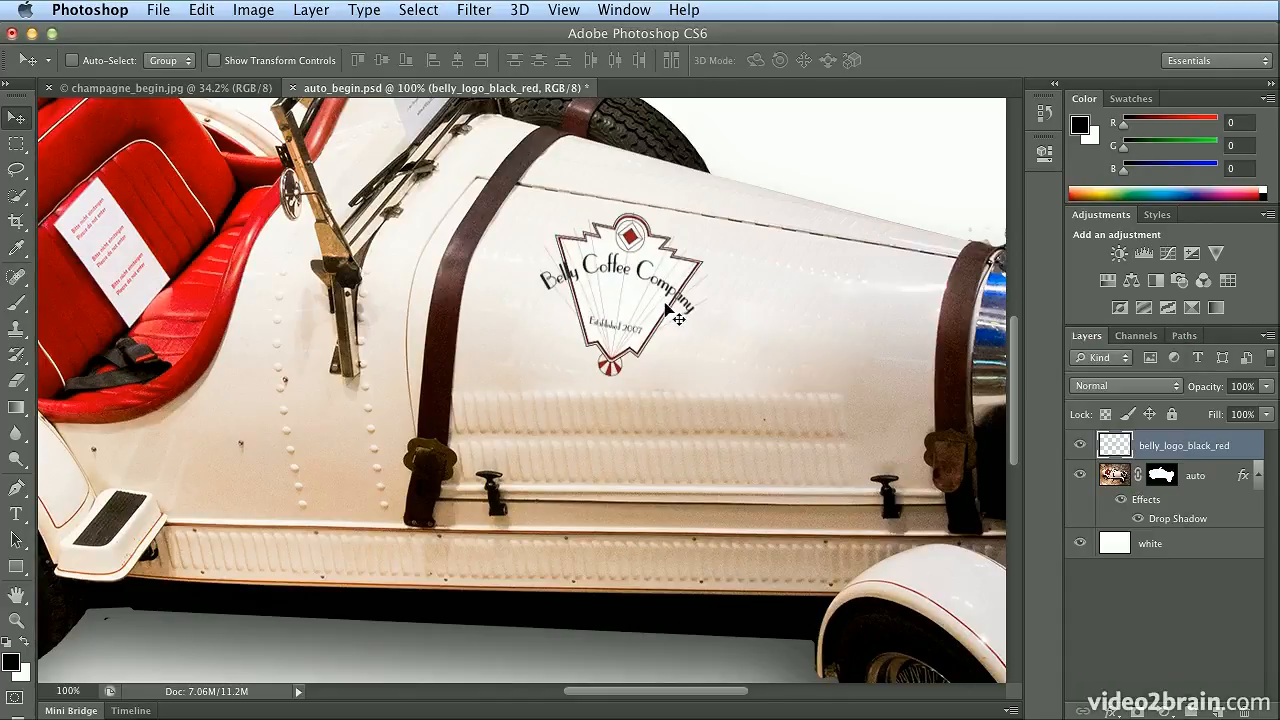
- Compare the car's logo in Multiply mode at close range with its look in Normal mode
key("super+plus")
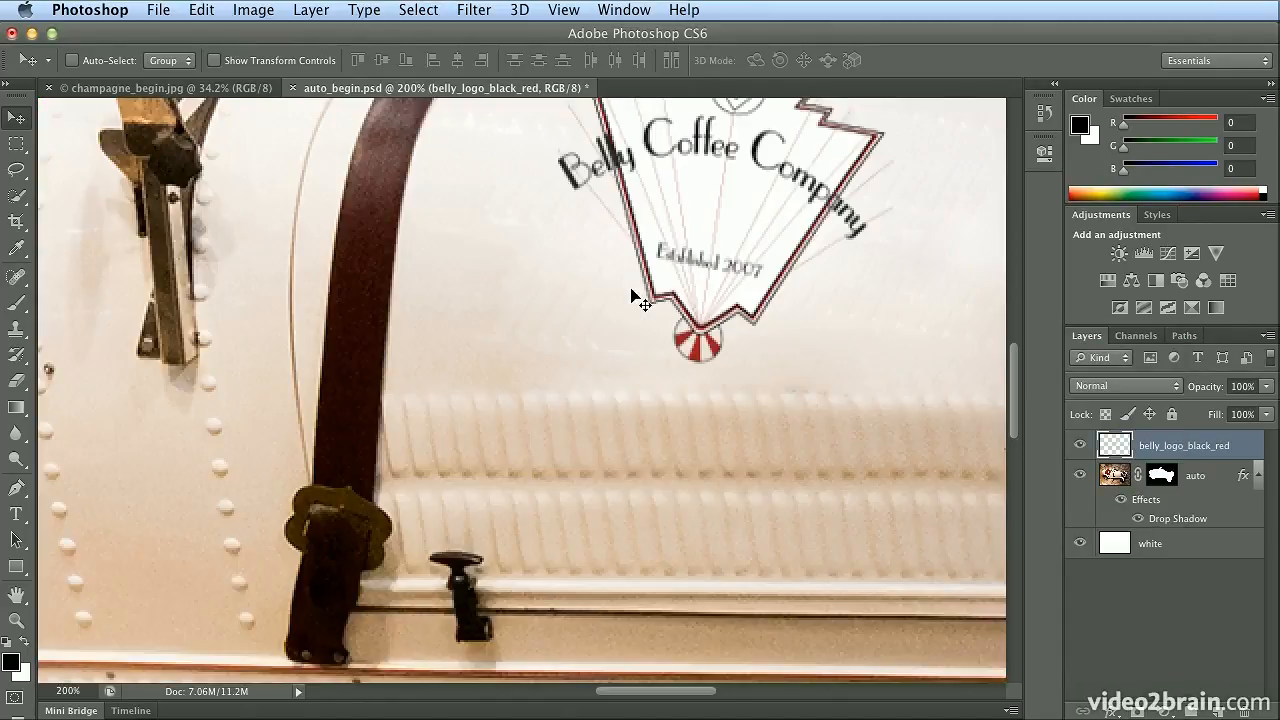
scroll(634, 289, "up", 3)
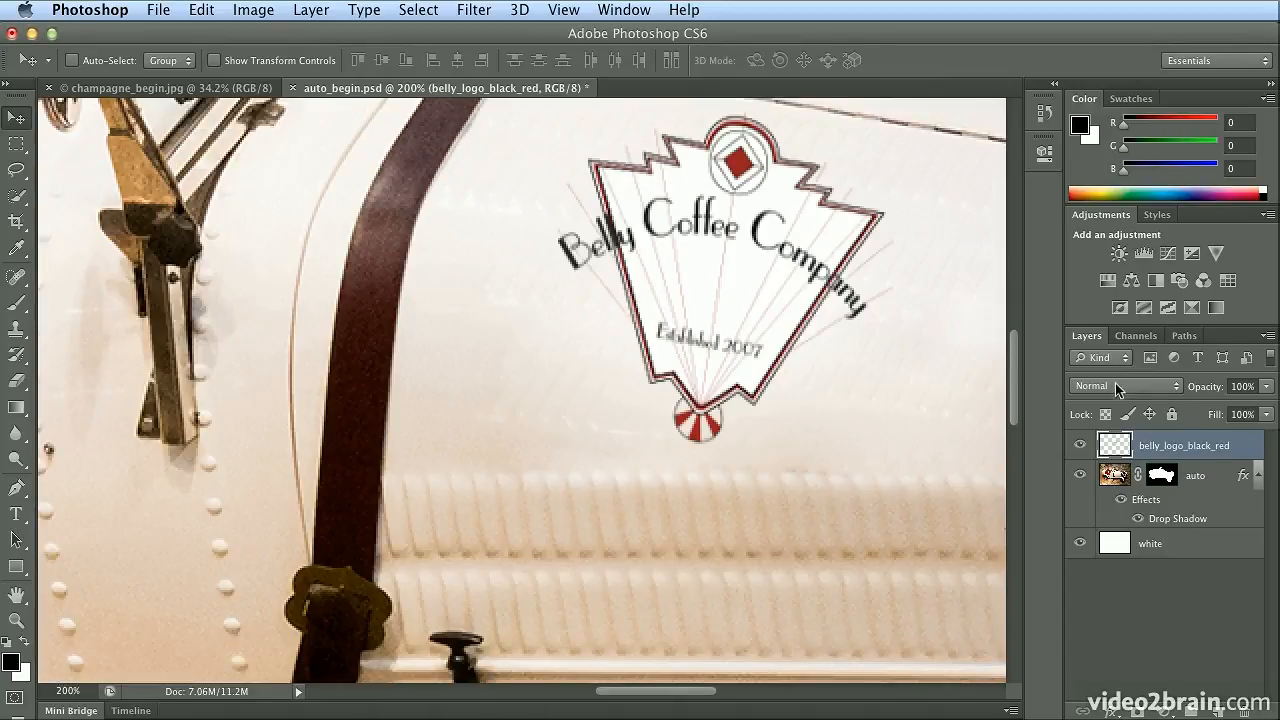
left_click(1115, 385)
left_click(1096, 435)
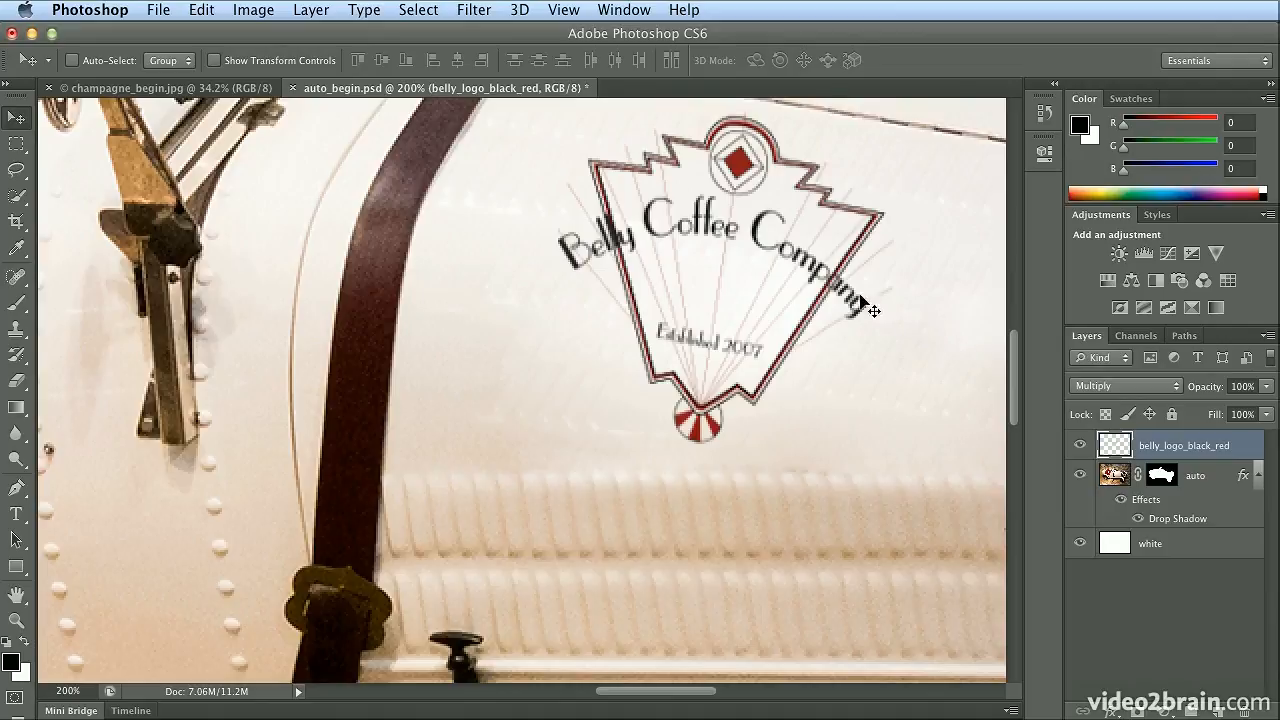
key("super+minus")
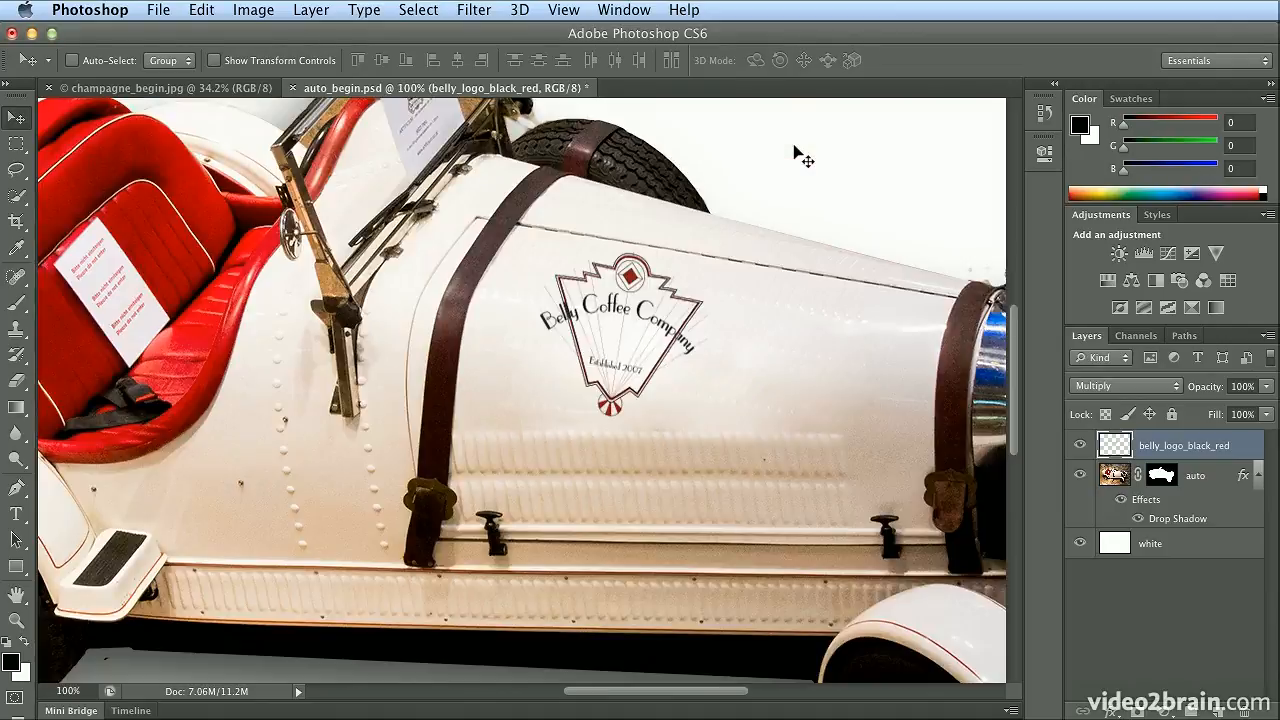
left_click(1122, 388)
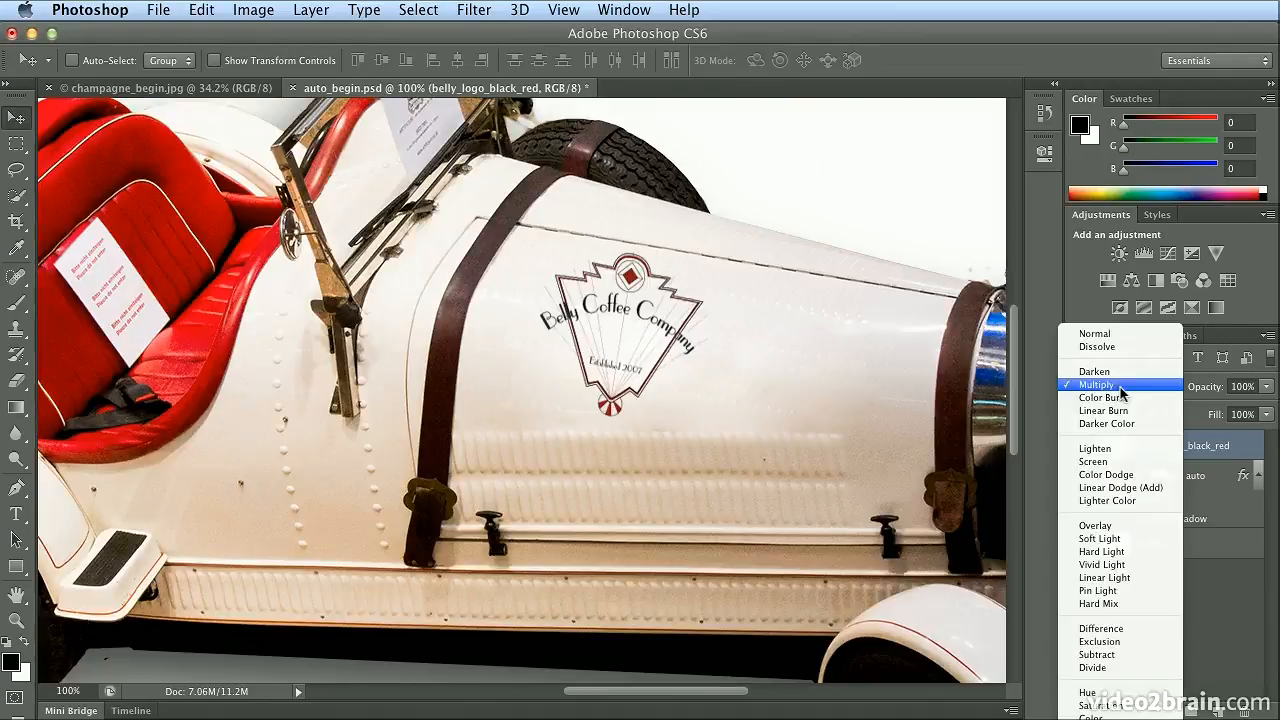
left_click(1118, 334)
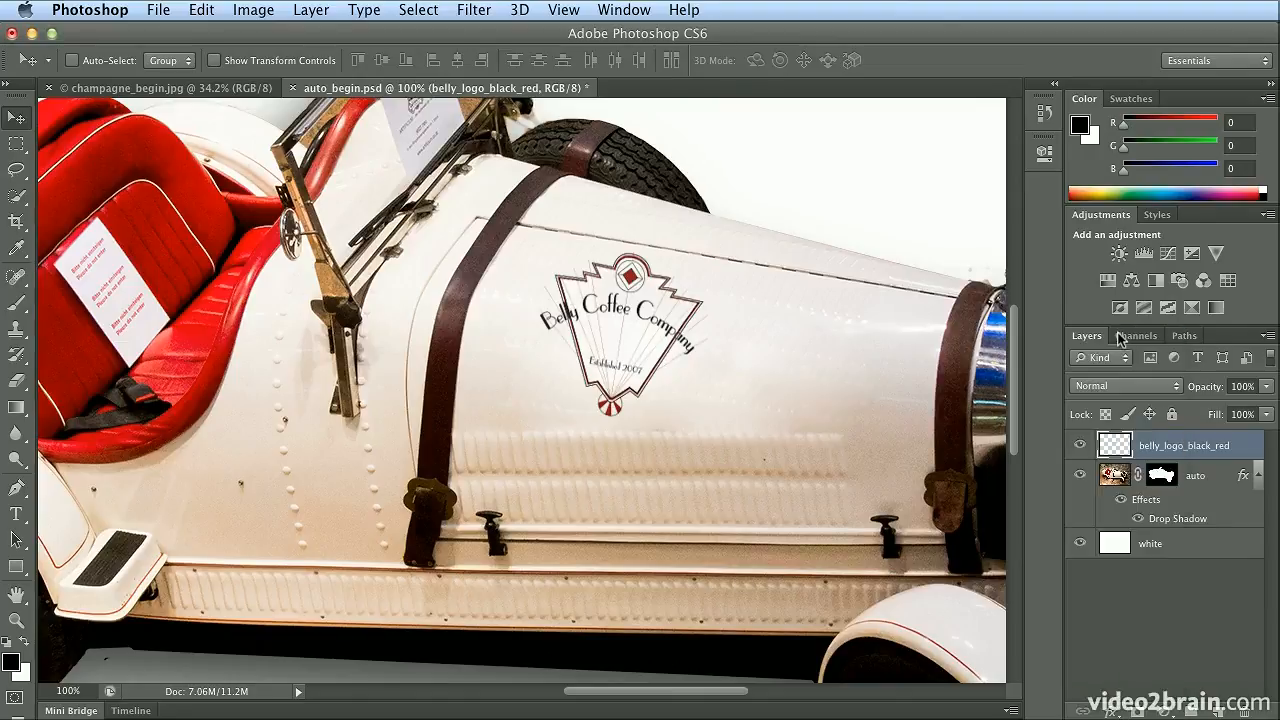
- Set the blend mode of the belly_logo_black_red layer to Multiply and view the whole car
left_click(1122, 392)
left_click(1105, 434)
key("super+0")
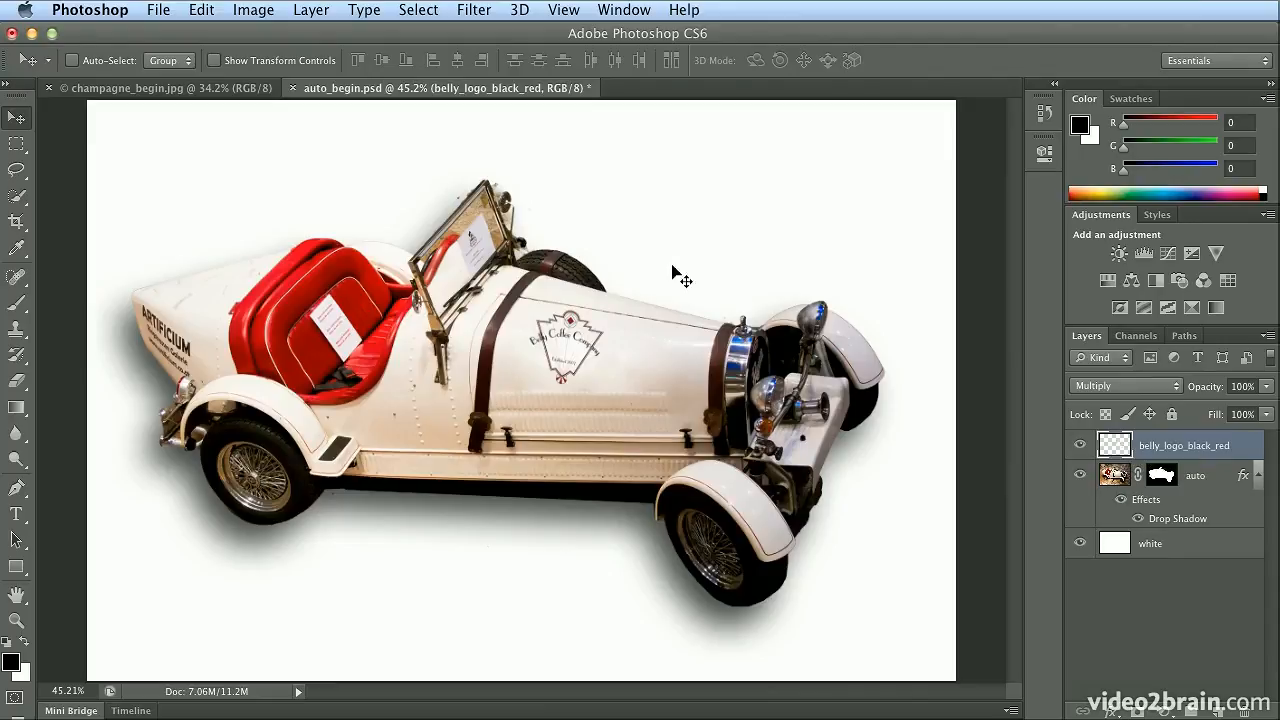
- Switch to champagne_begin.jpg and place belly_logo_black_red.ai as a page cropped to its bounding box
left_click(218, 92)
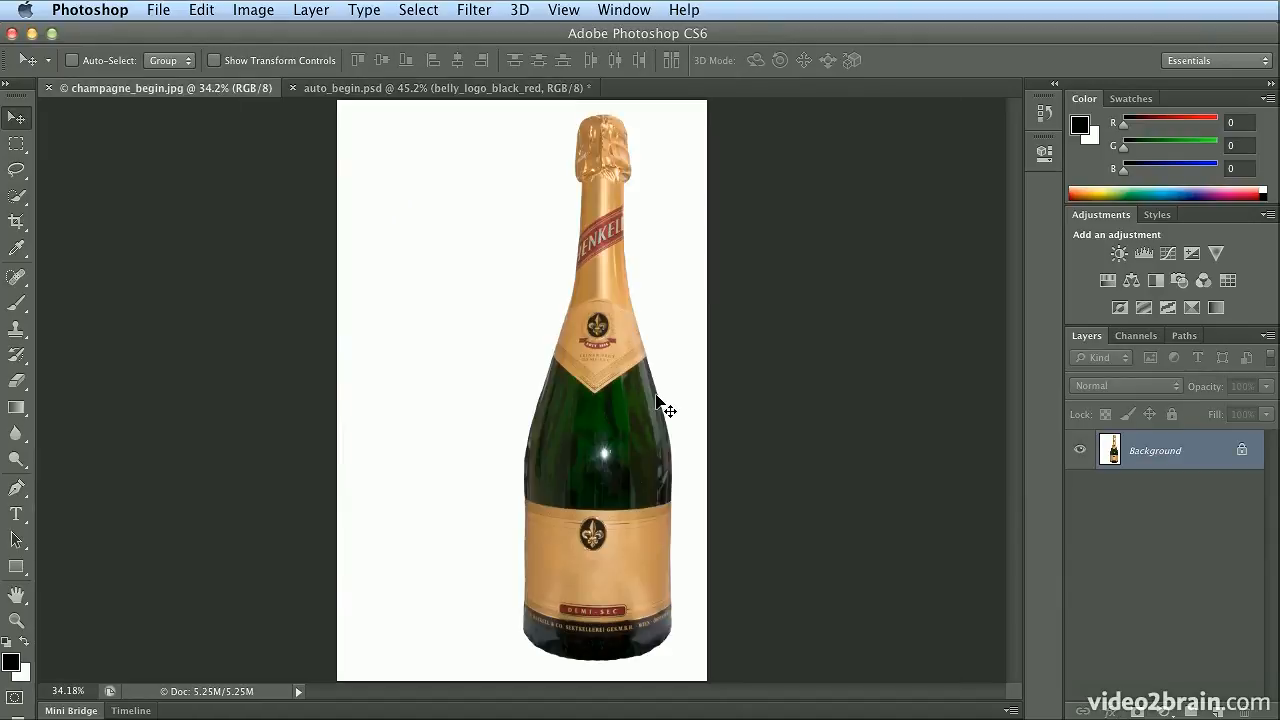
left_click(160, 9)
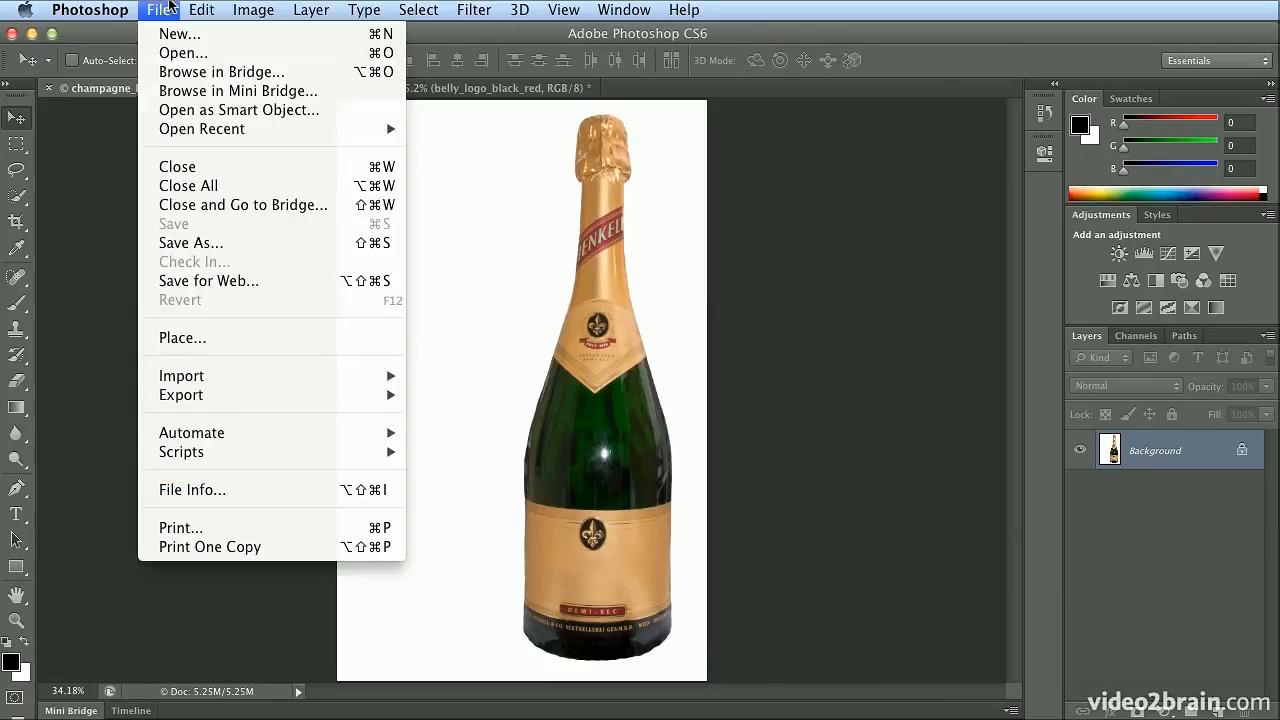
left_click(288, 338)
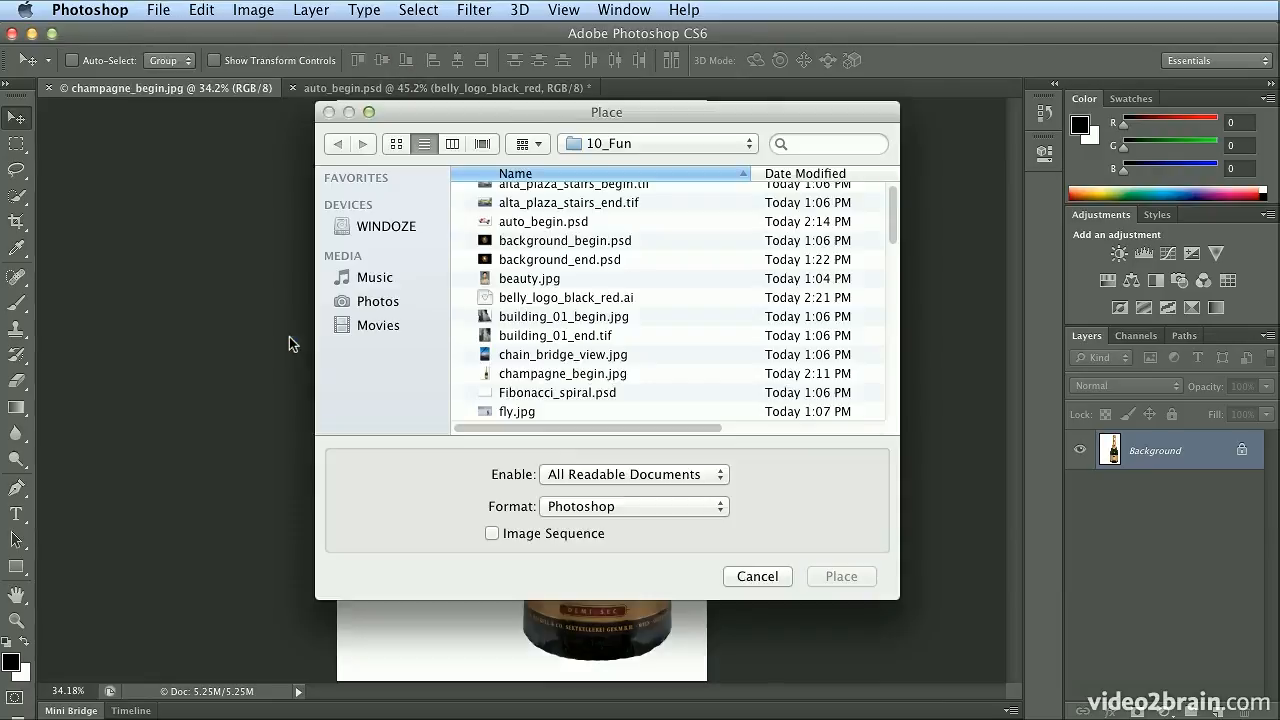
double_click(540, 297)
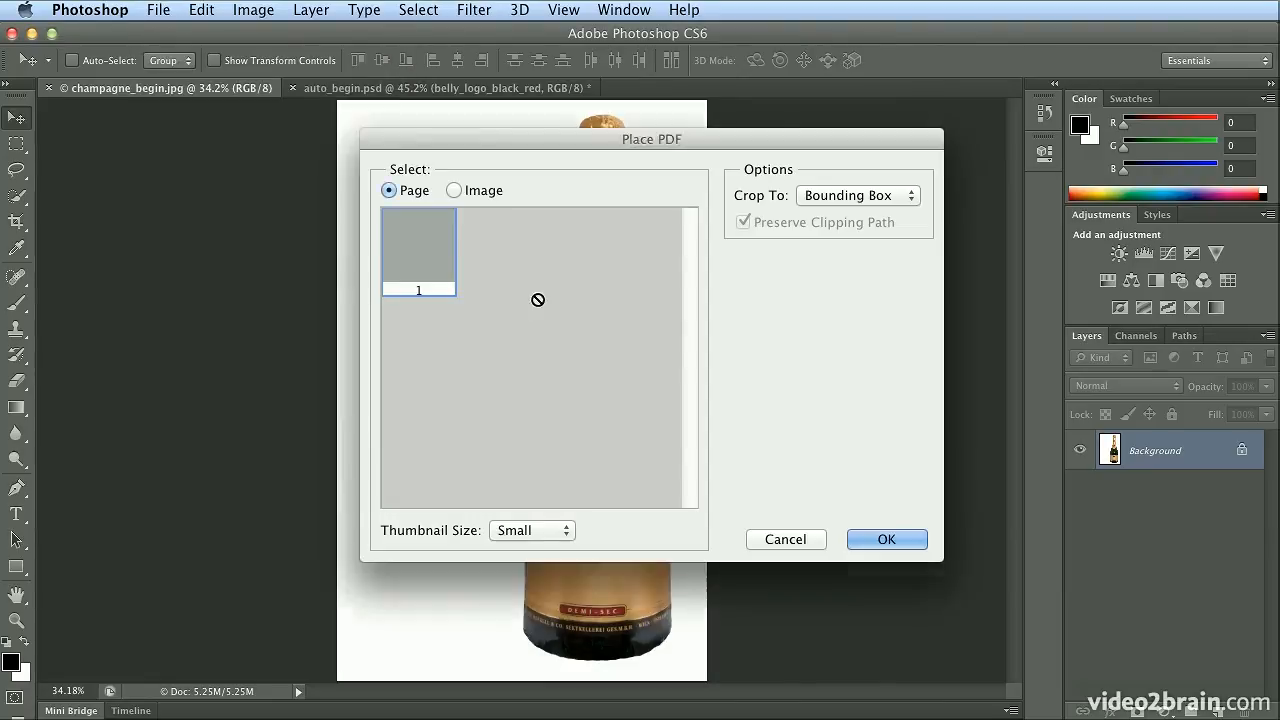
left_click(893, 539)
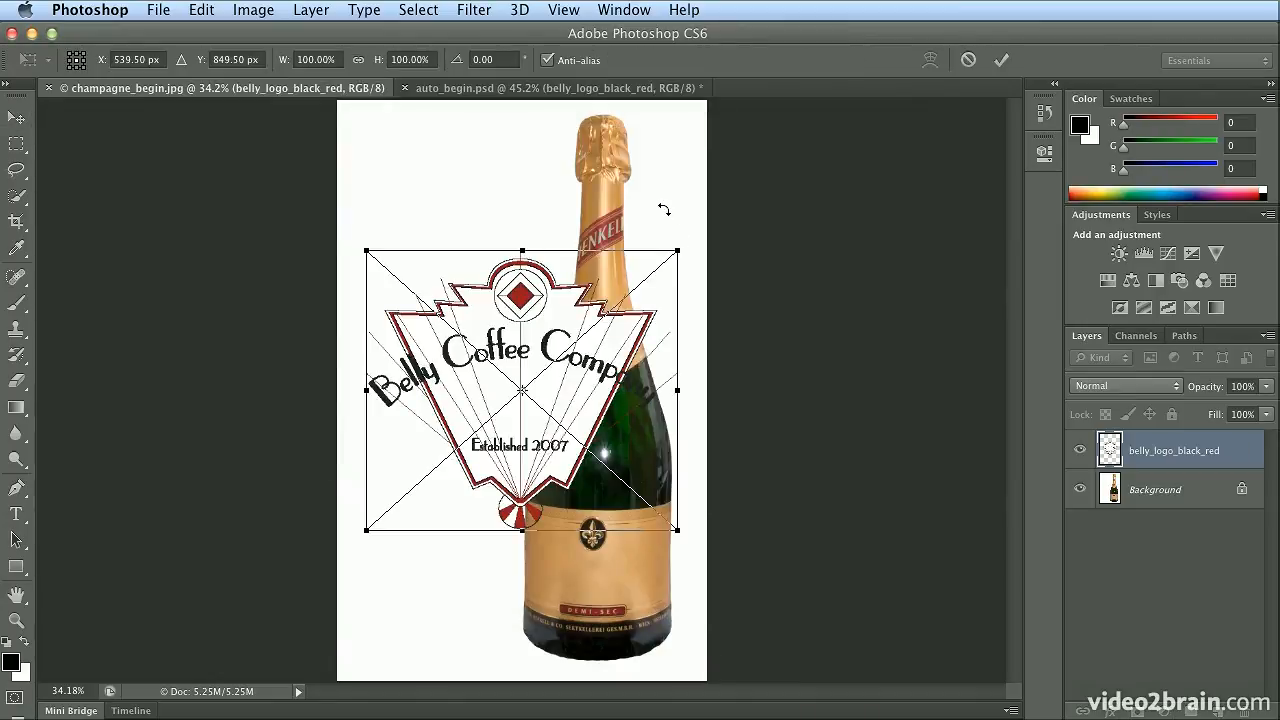
- Scale the placed logo proportionally to about 41% and position it over the bottle's lower label
left_click_drag(676, 255, 630, 537)
key("super+plus")
key("super+plus")
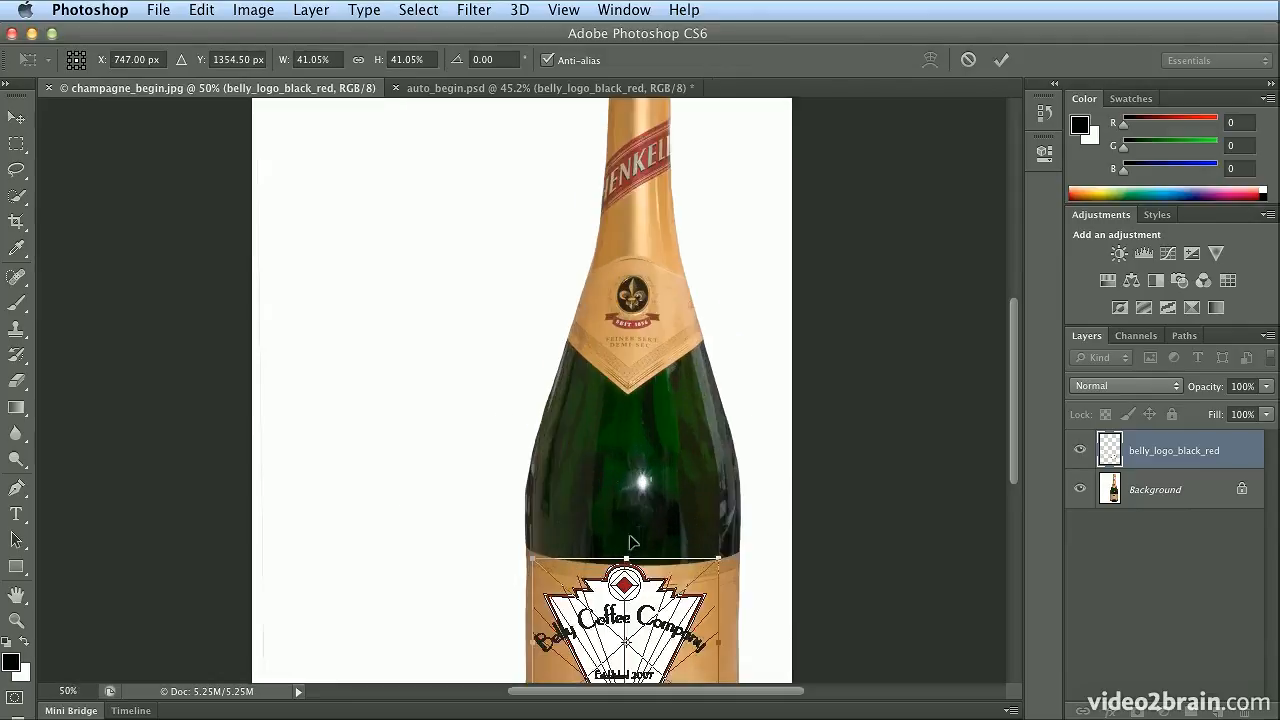
key("super+plus")
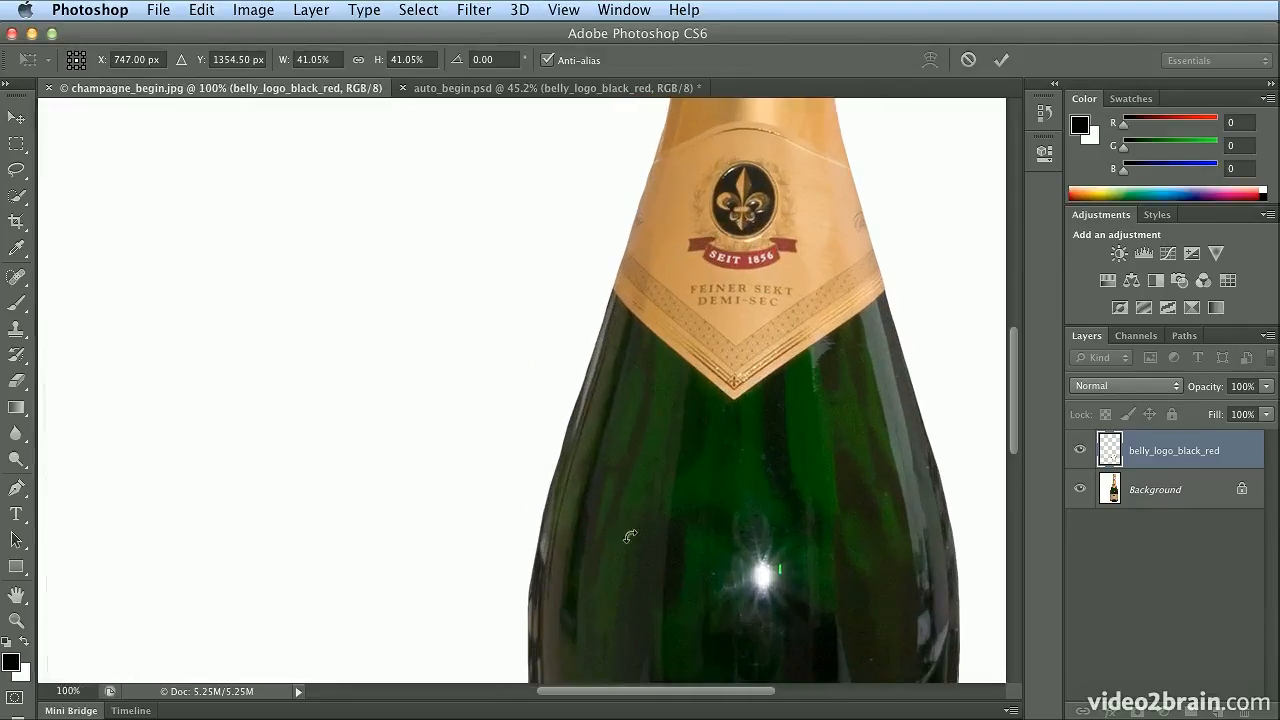
scroll(635, 530, "down", 10)
scroll(641, 521, "down", 3)
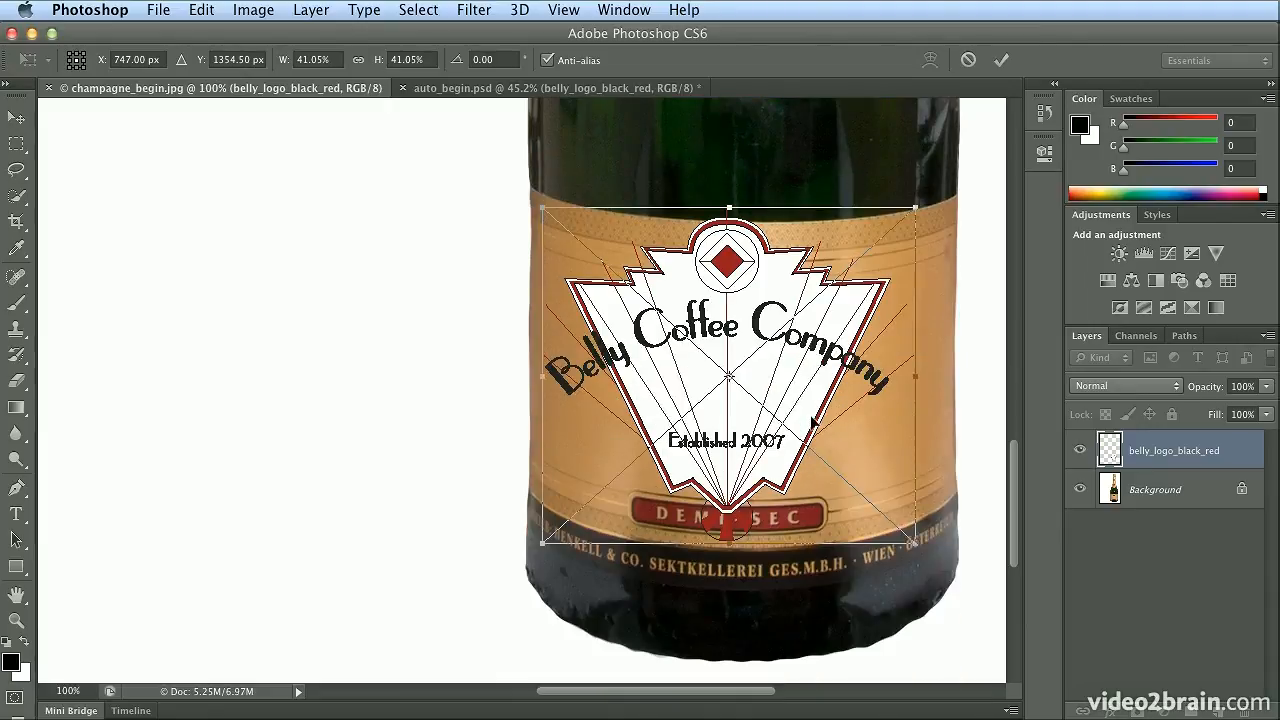
- Shrink the logo to about 18% and center it between the fleur-de-lis emblem and the DEMI-SEC band
left_click_drag(916, 211, 749, 366)
left_click_drag(672, 400, 765, 366)
left_click_drag(840, 326, 806, 360)
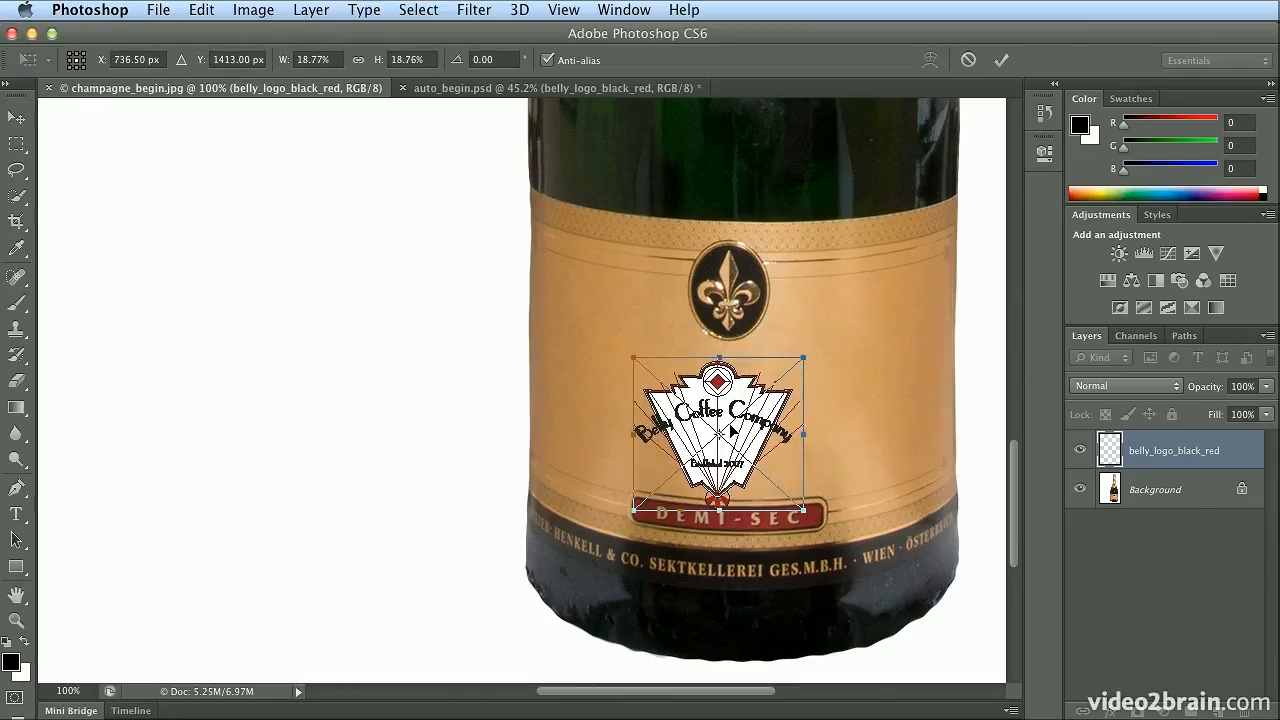
left_click_drag(748, 414, 760, 398)
left_click_drag(807, 346, 803, 352)
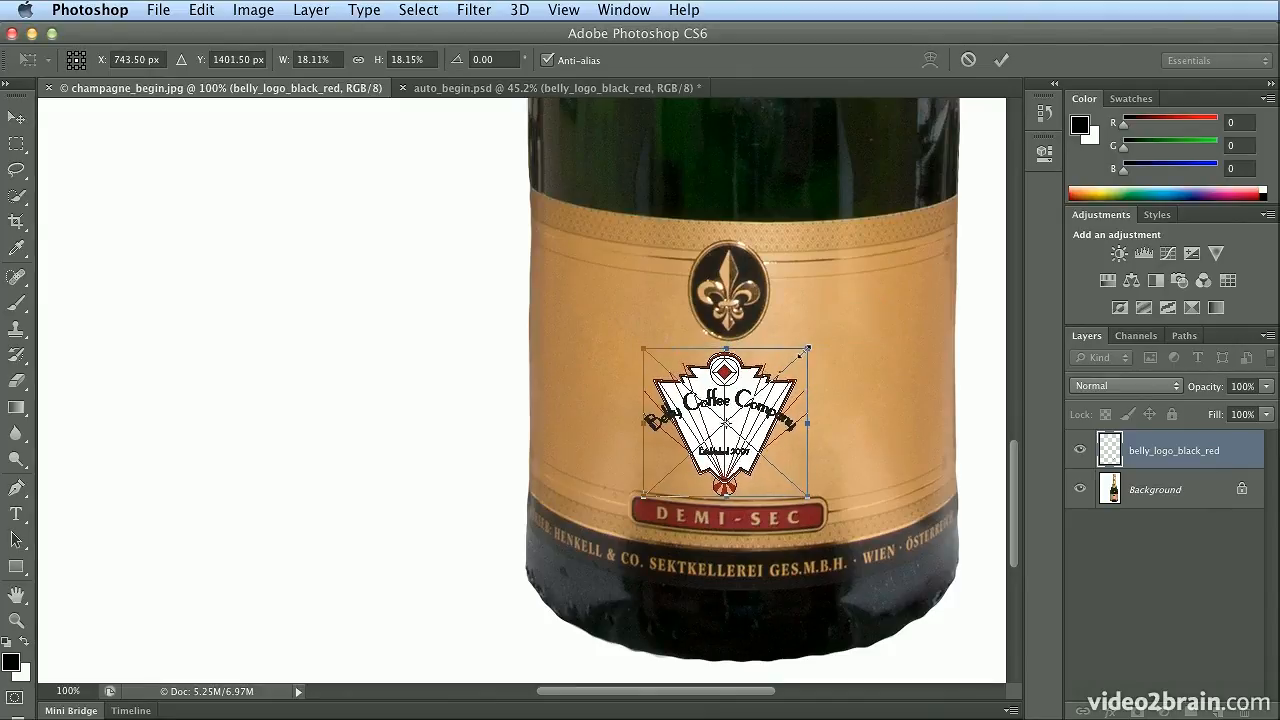
key("Return")
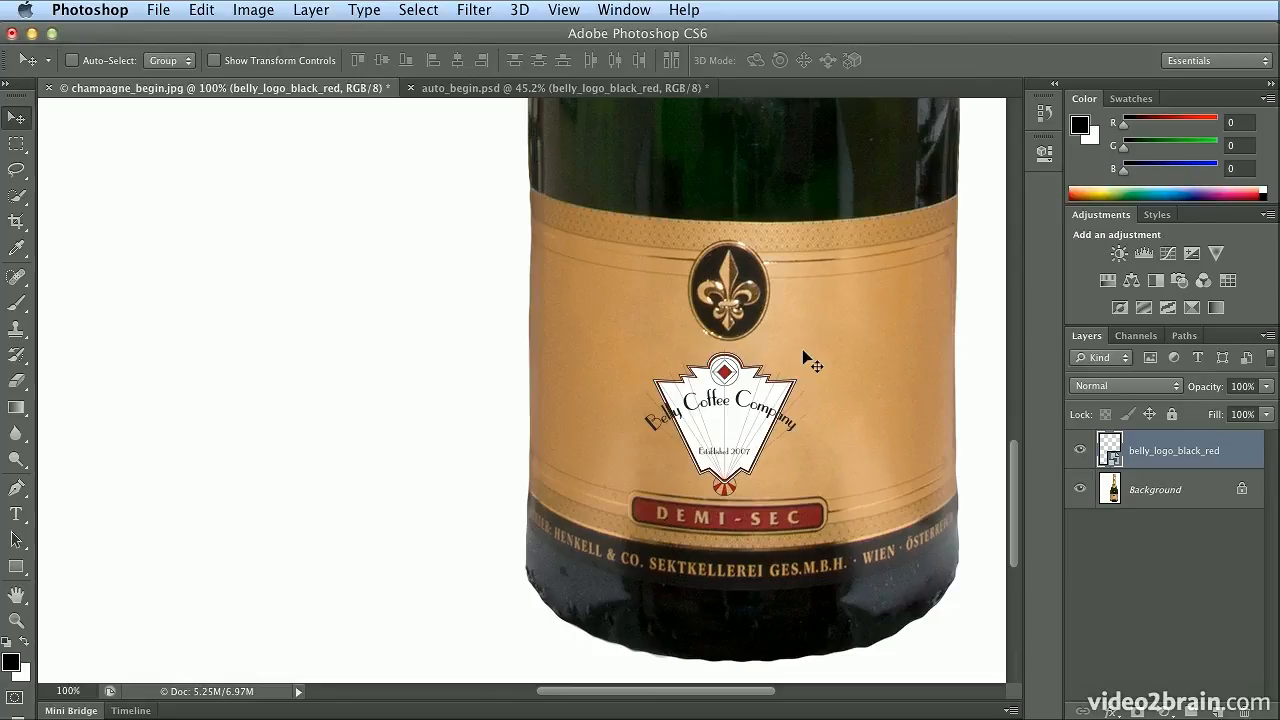
left_click_drag(751, 399, 760, 397)
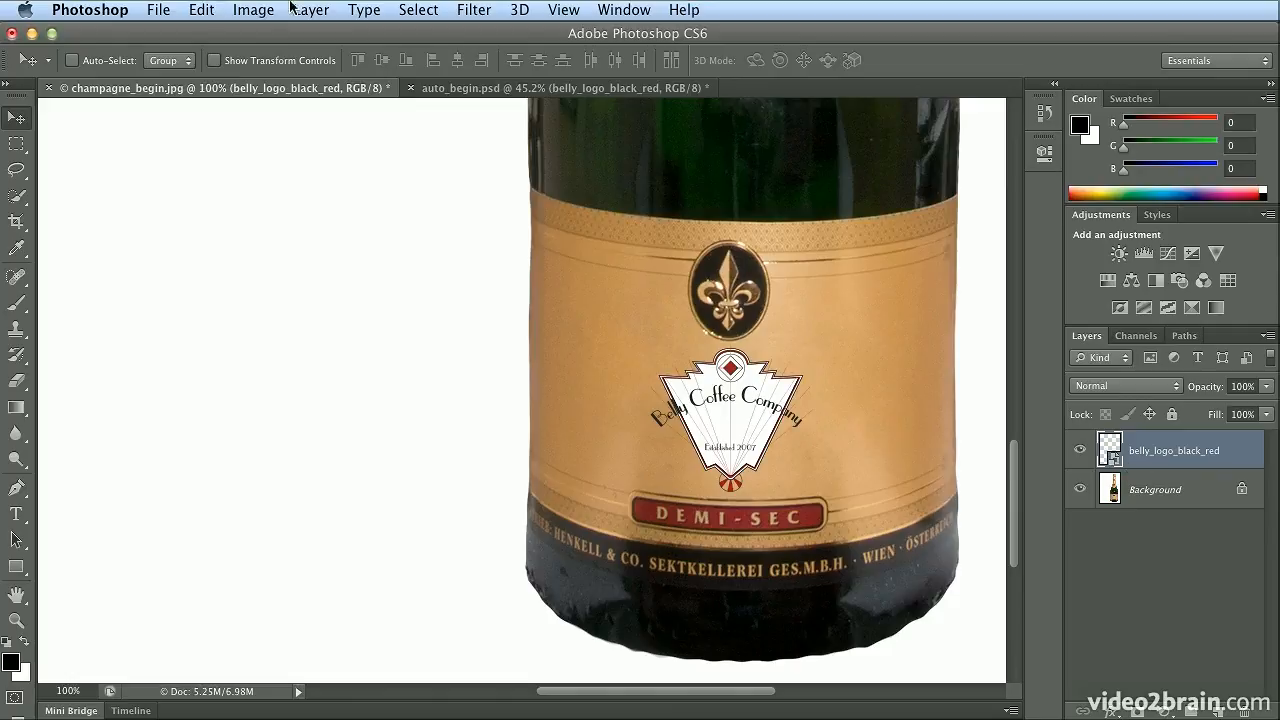
- Rasterize the smart object on the bottle's belly_logo_black_red layer
left_click(320, 9)
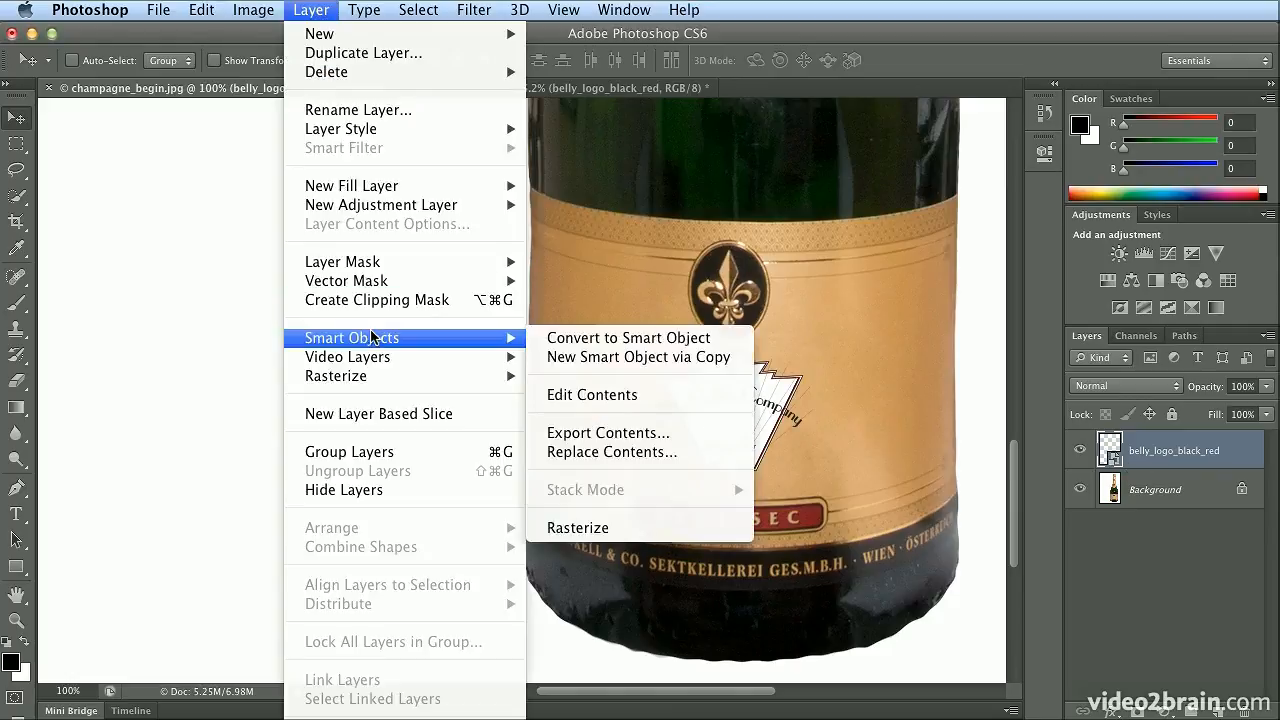
mouse_move(512, 340)
left_click(622, 540)
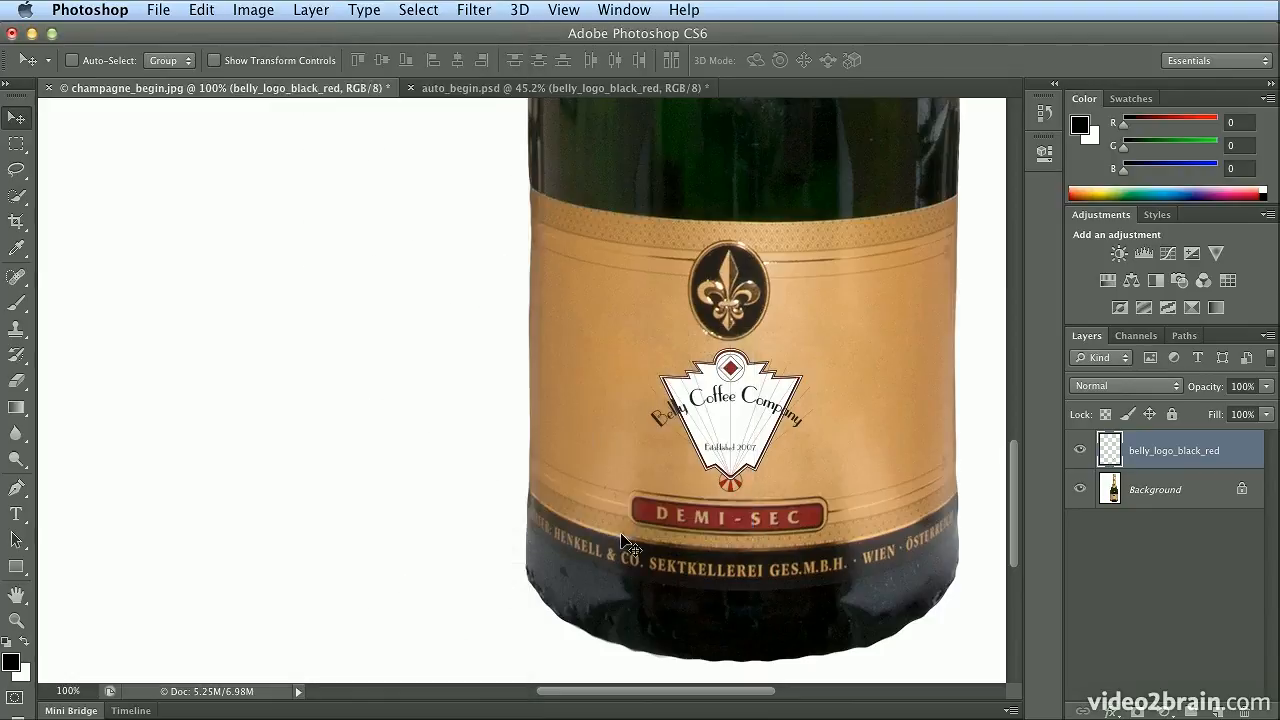
- Warp the logo with the Arch style at a bend of about -12.3% to follow the bottle's curvature
left_click(205, 12)
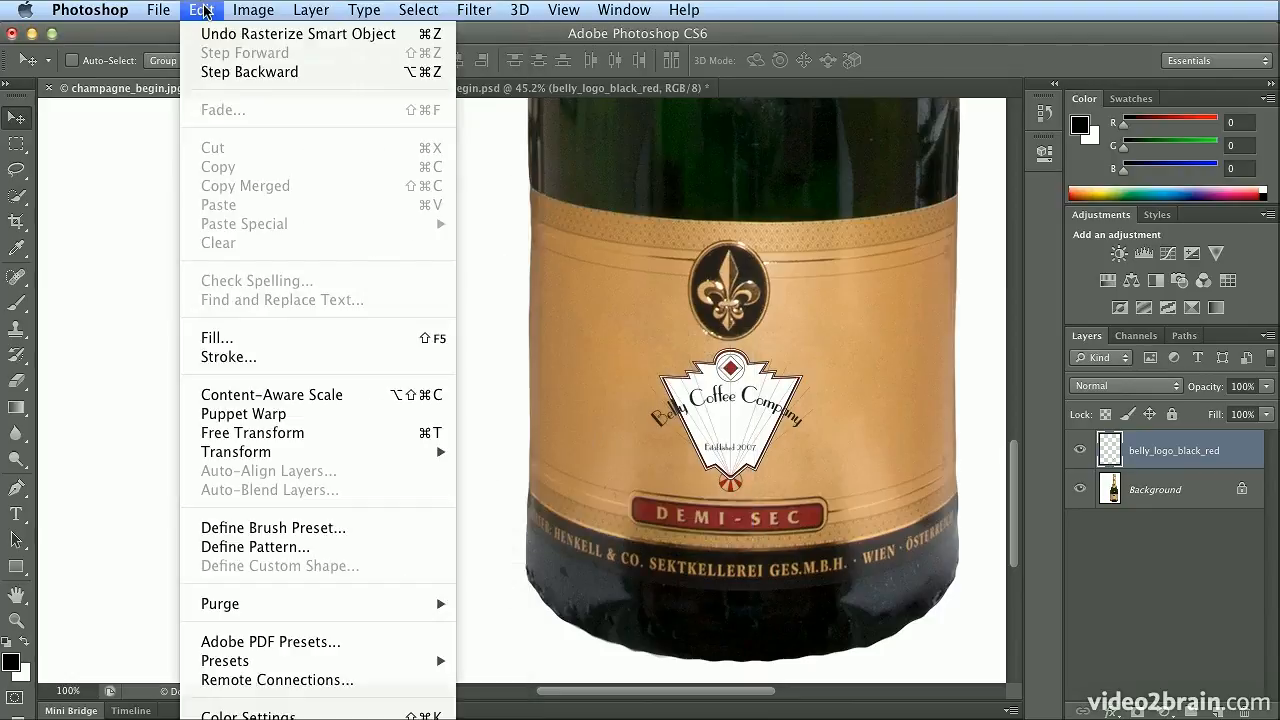
mouse_move(354, 451)
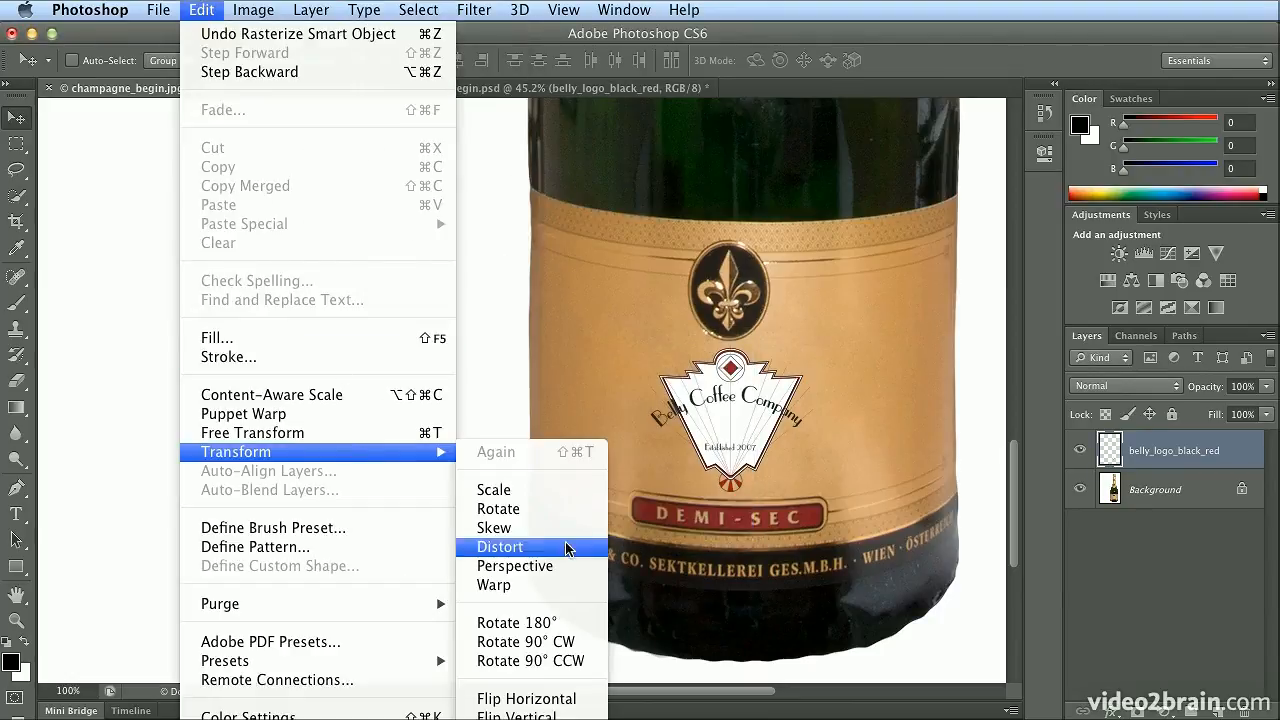
left_click(571, 588)
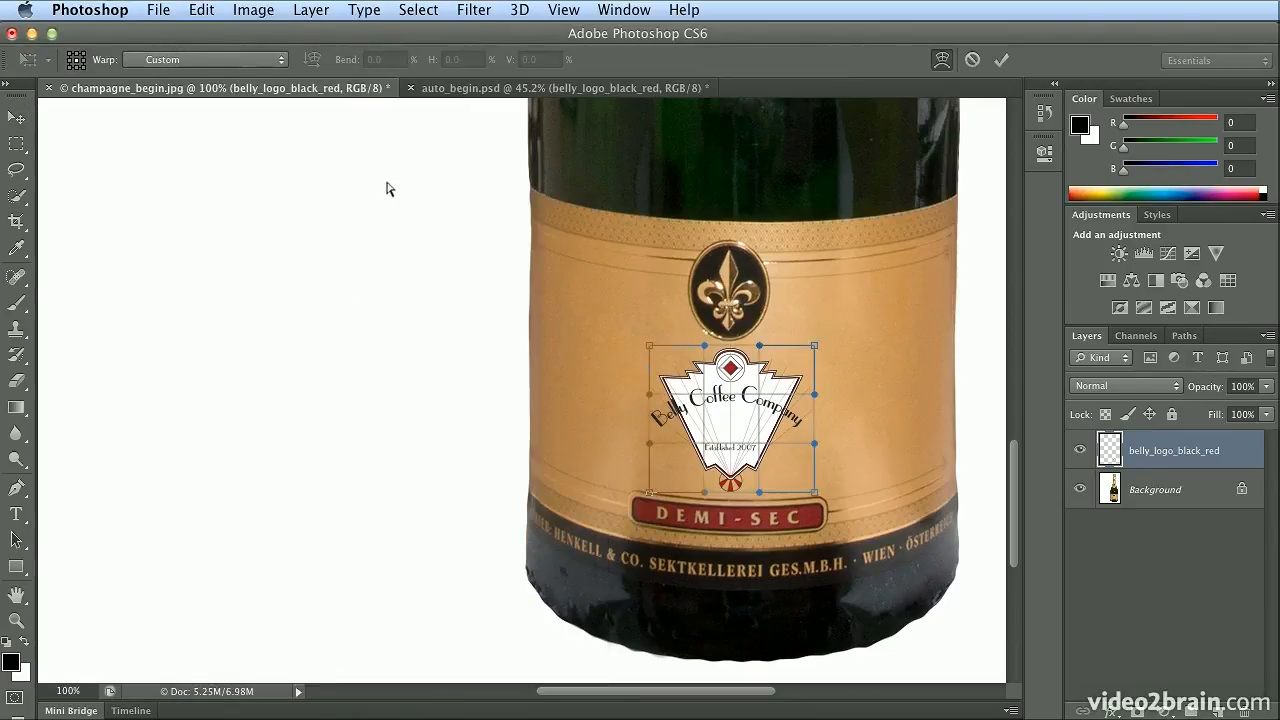
left_click(279, 62)
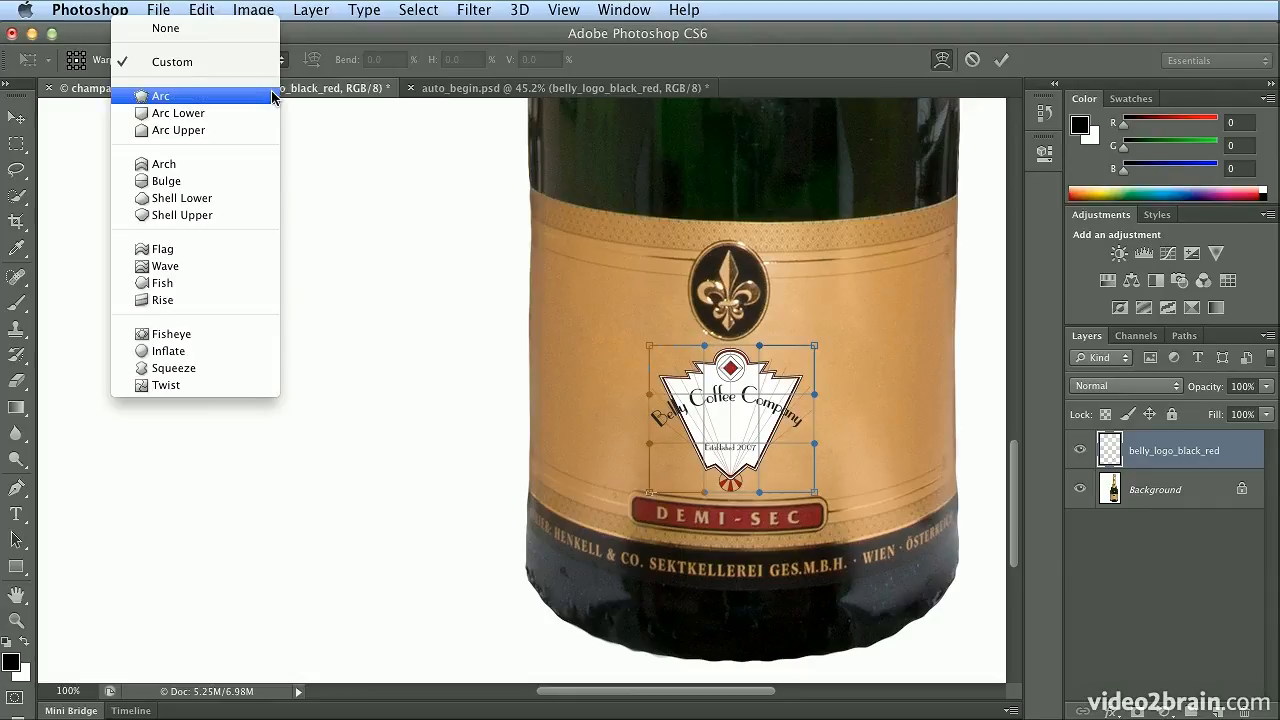
left_click(257, 164)
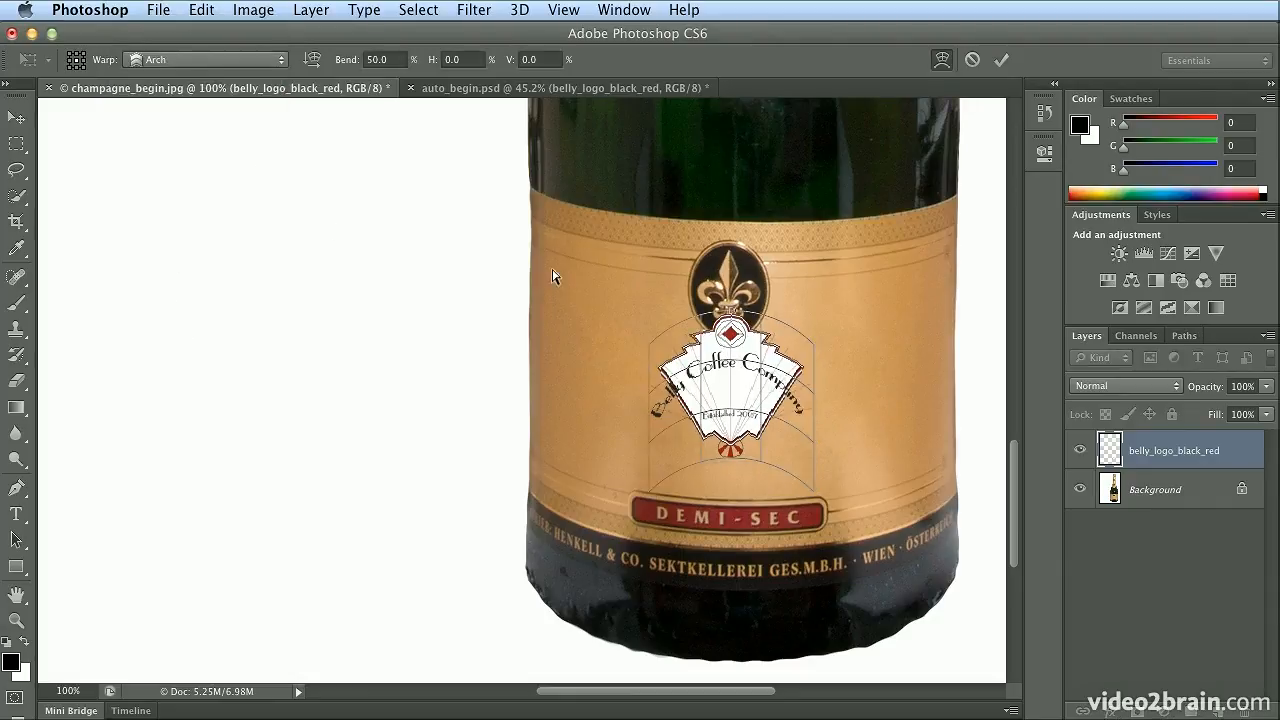
left_click_drag(735, 313, 731, 364)
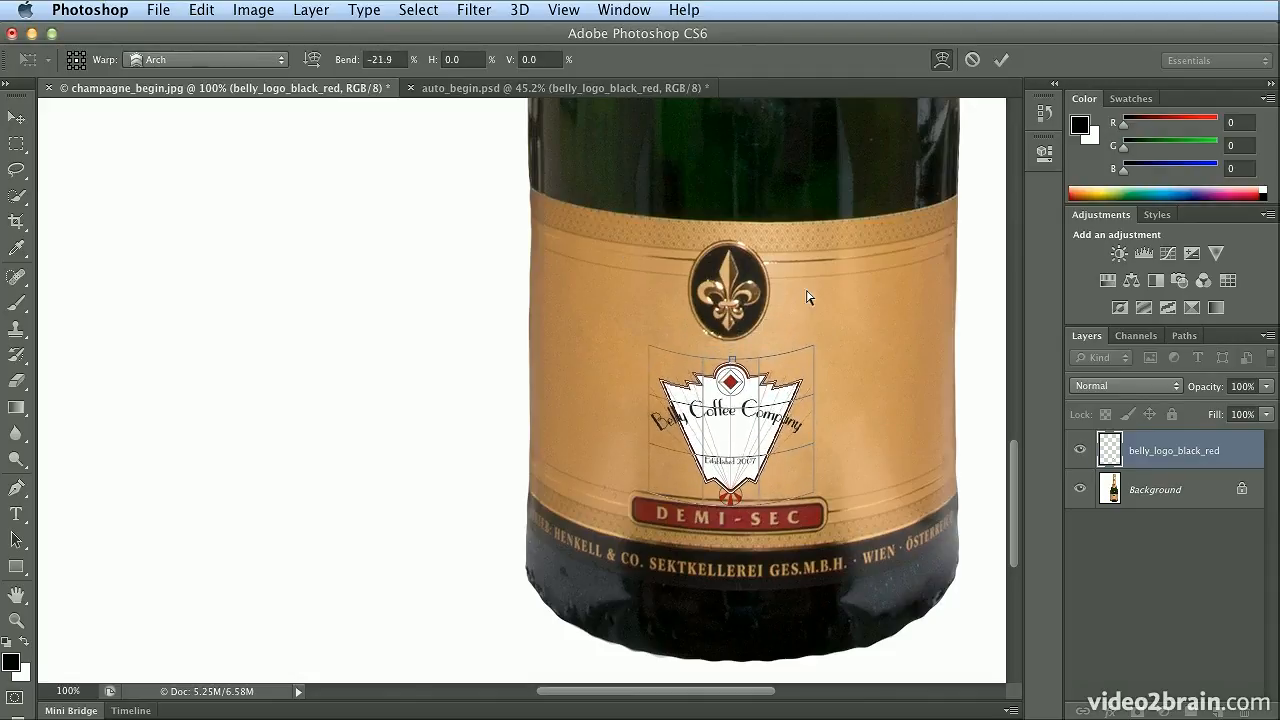
left_click_drag(732, 363, 733, 357)
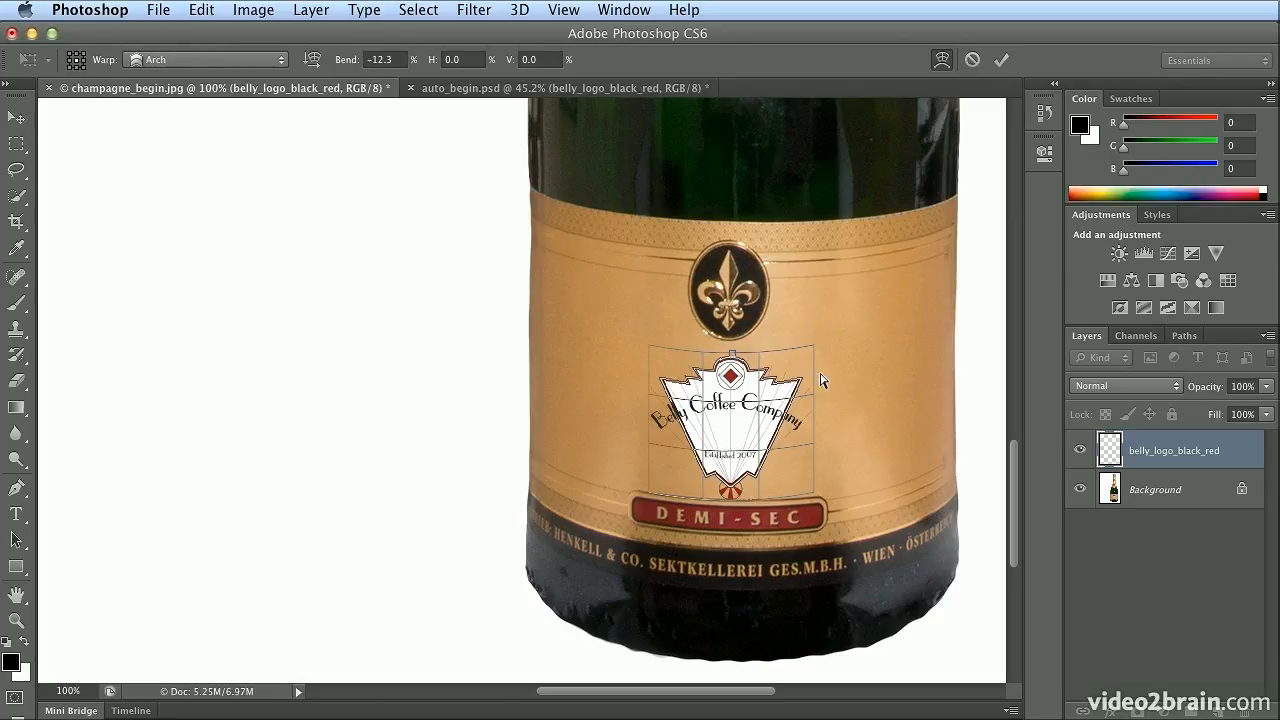
key("Return")
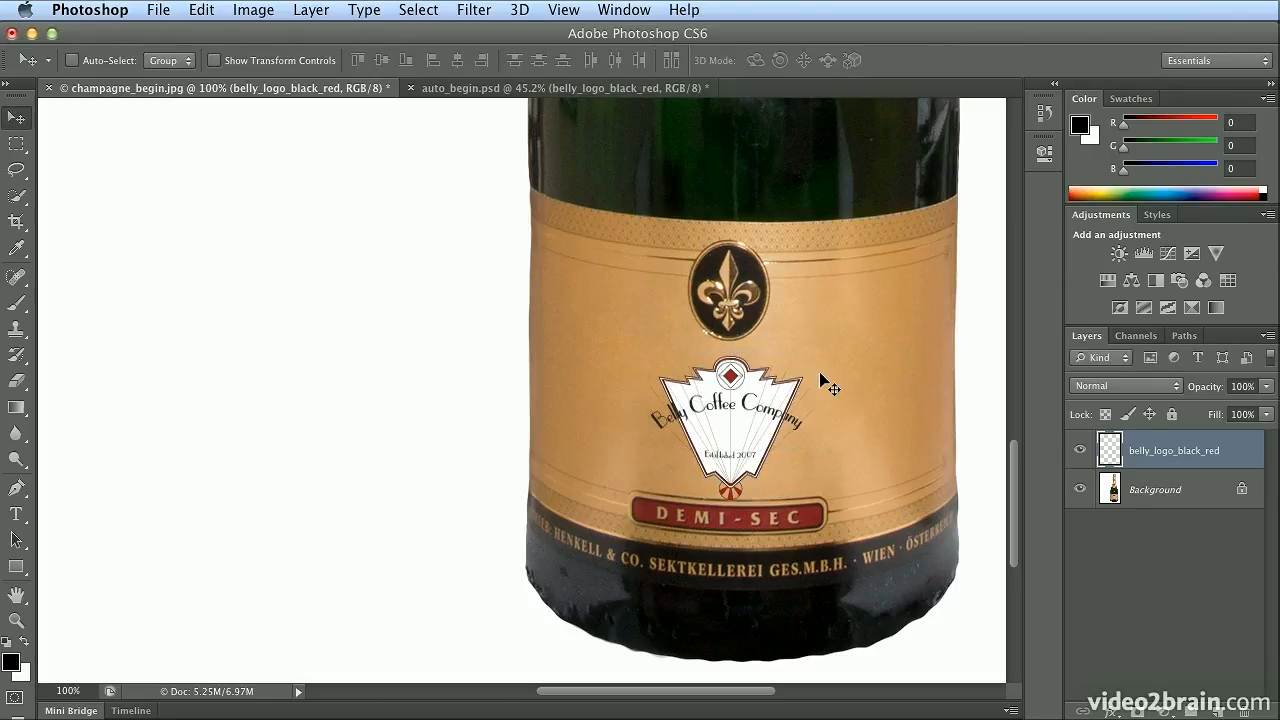
- Move the warped logo slightly up and stretch its width to about 109.7% with Free Transform
left_click_drag(721, 460, 715, 451)
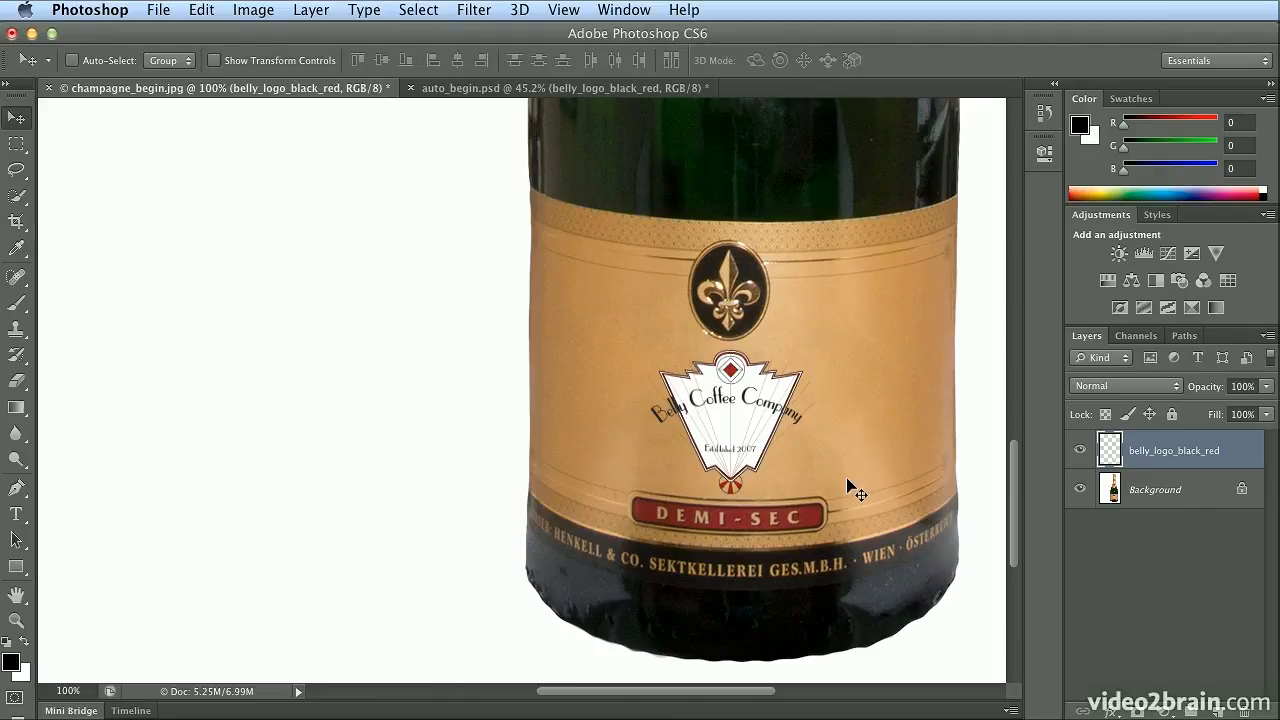
key("ctrl+t")
left_click_drag(814, 421, 777, 401)
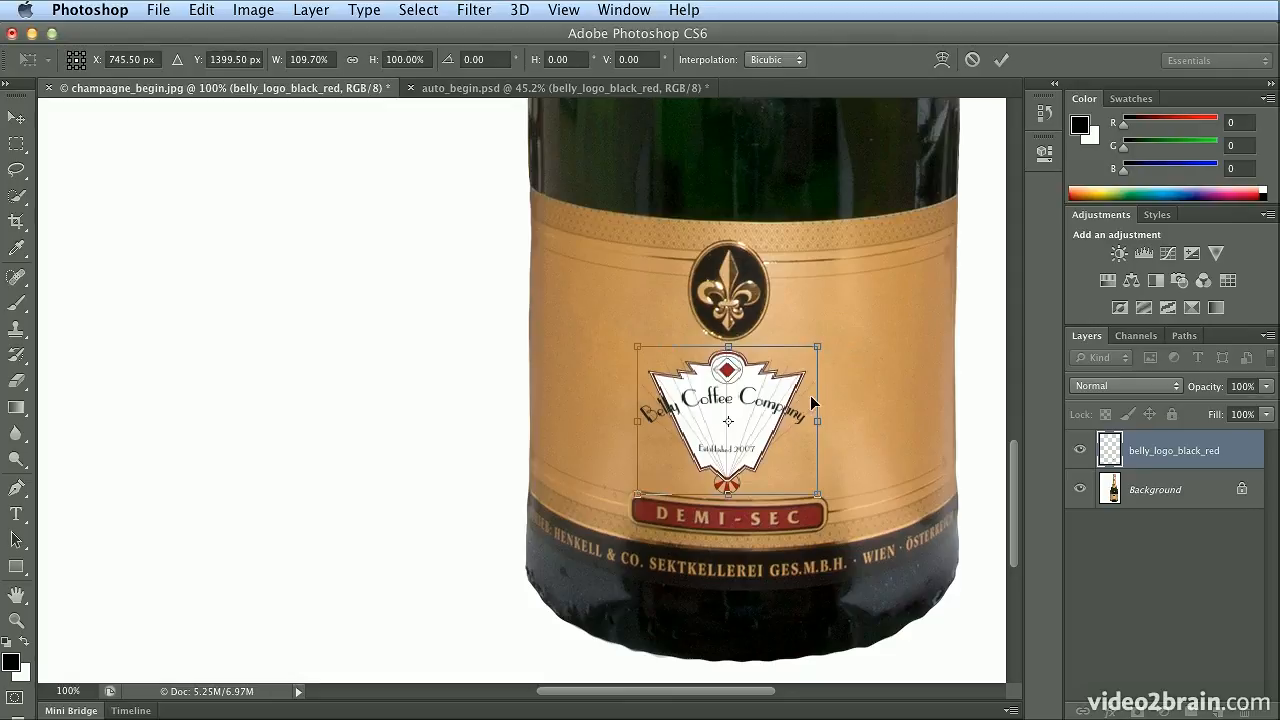
key("Return")
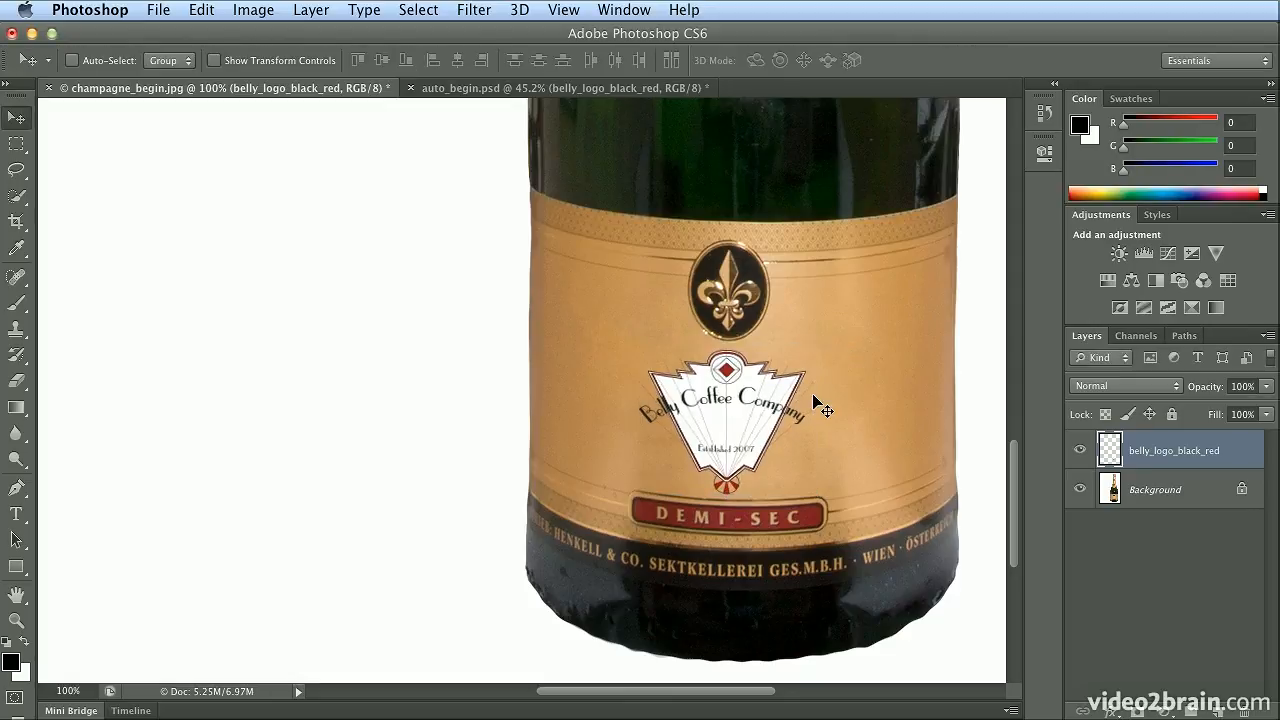
- Set the bottle's logo layer to the Multiply blend mode and view the whole bottle
left_click(1118, 386)
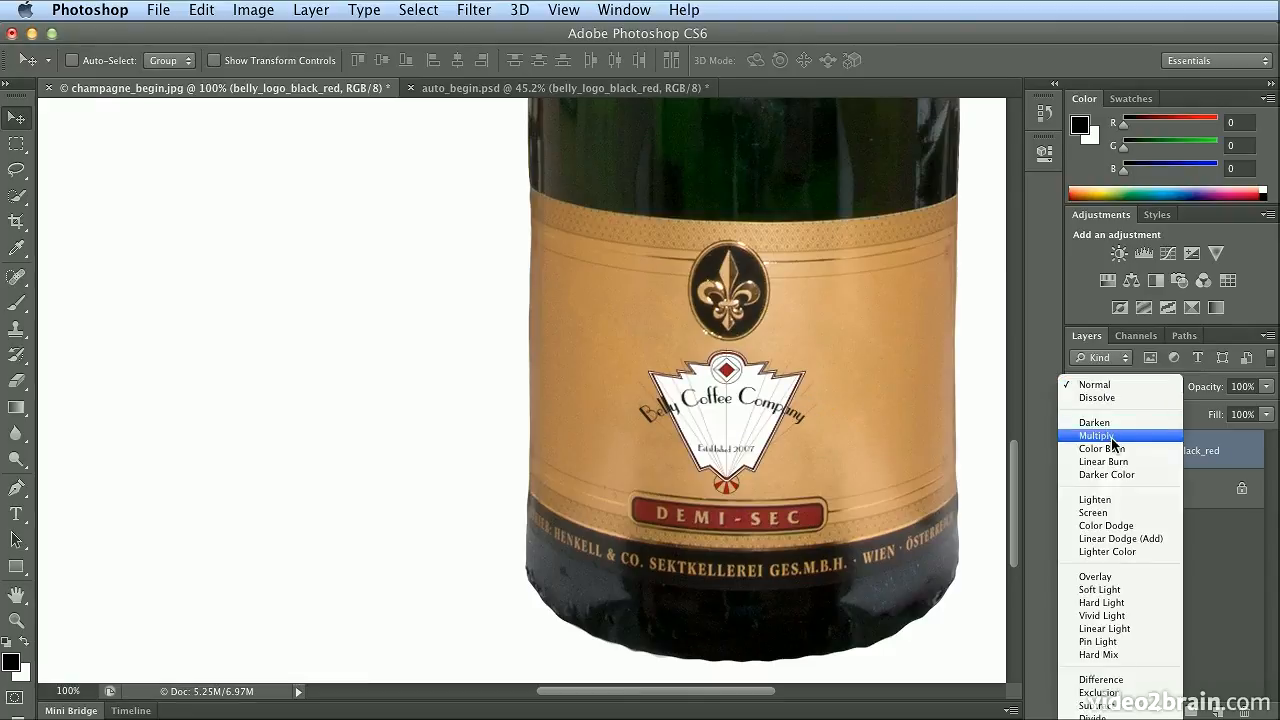
left_click(1113, 436)
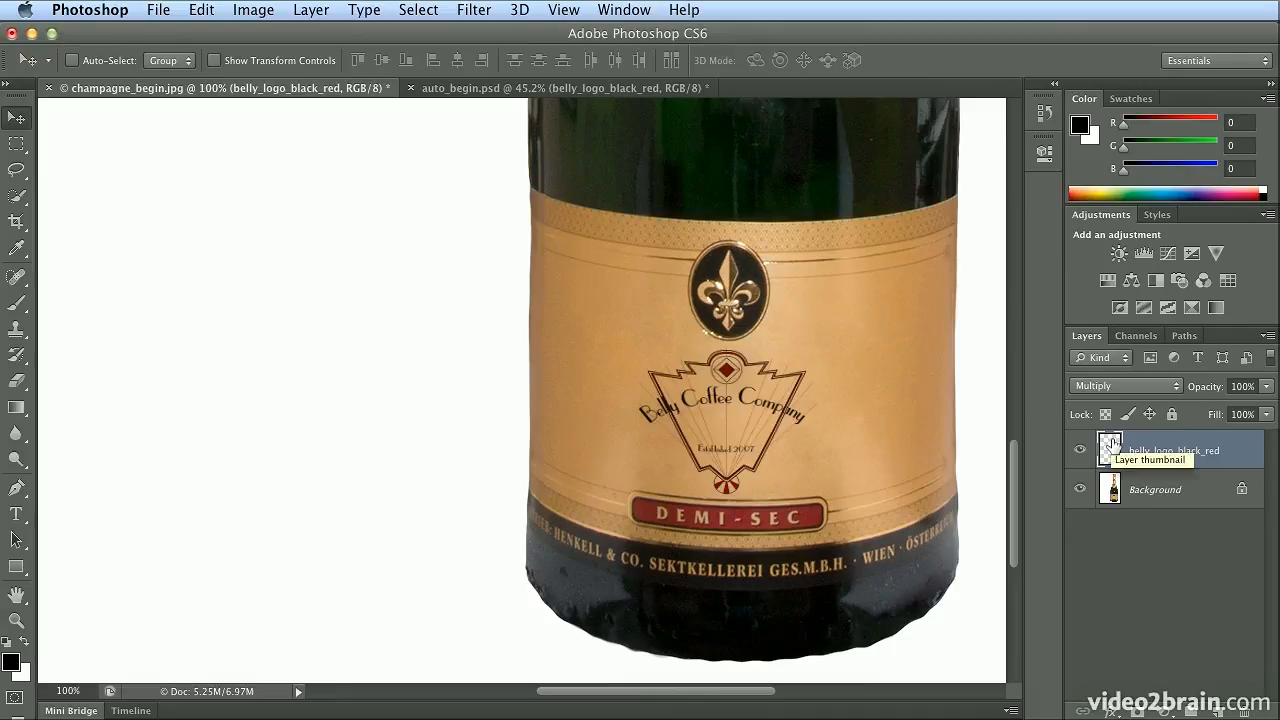
key("super+0")
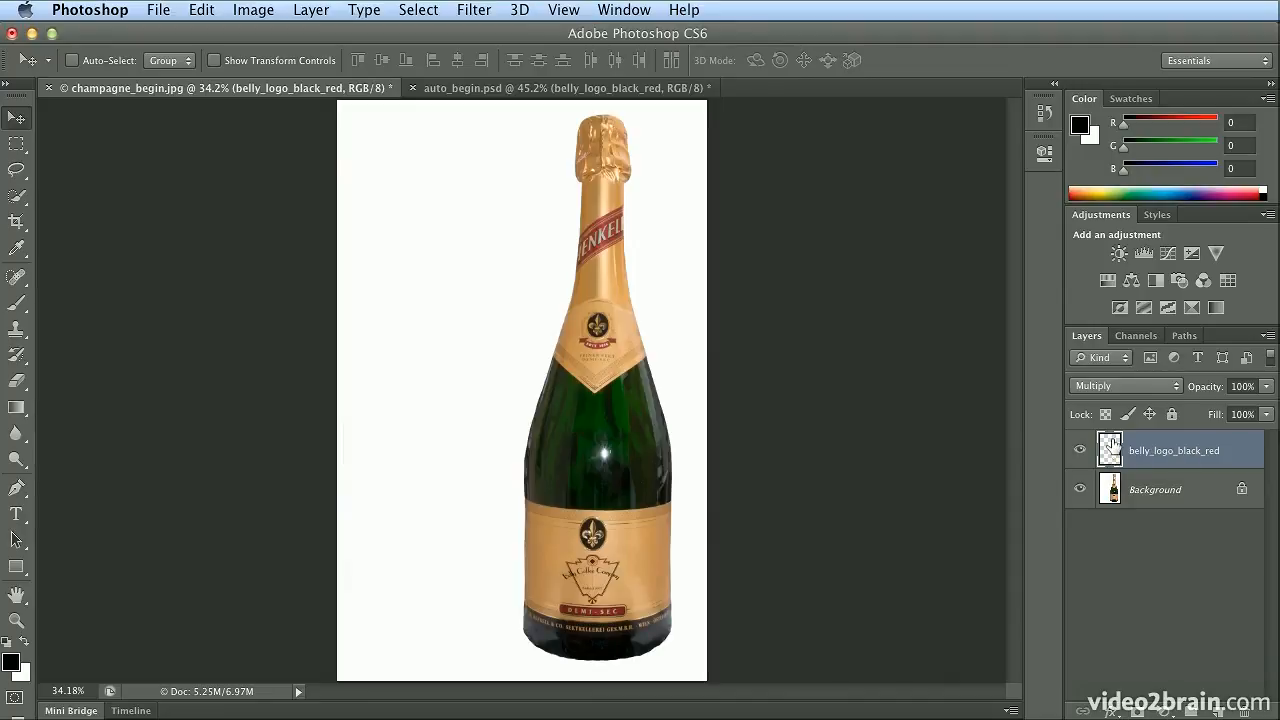
- Review the logo on the car in auto_begin.psd and warp the bottle's logo with the Bulge style at a bend of about 3.4%
left_click(600, 89)
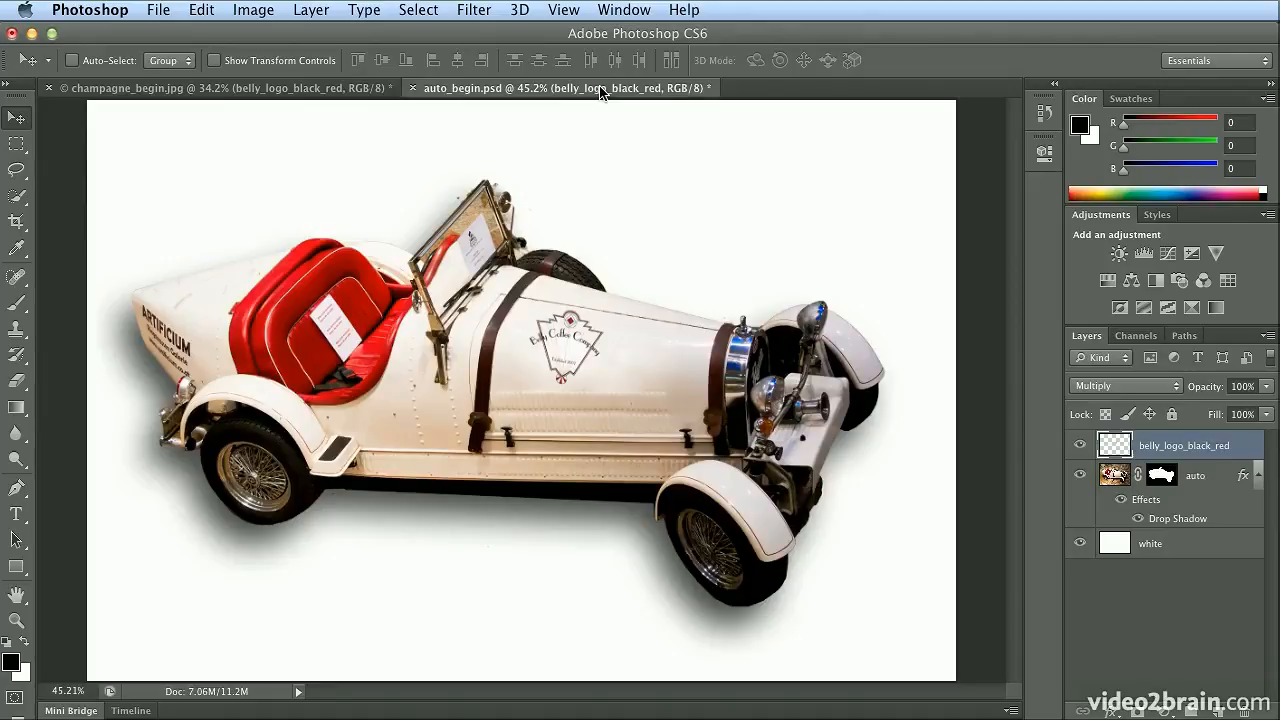
left_click(344, 89)
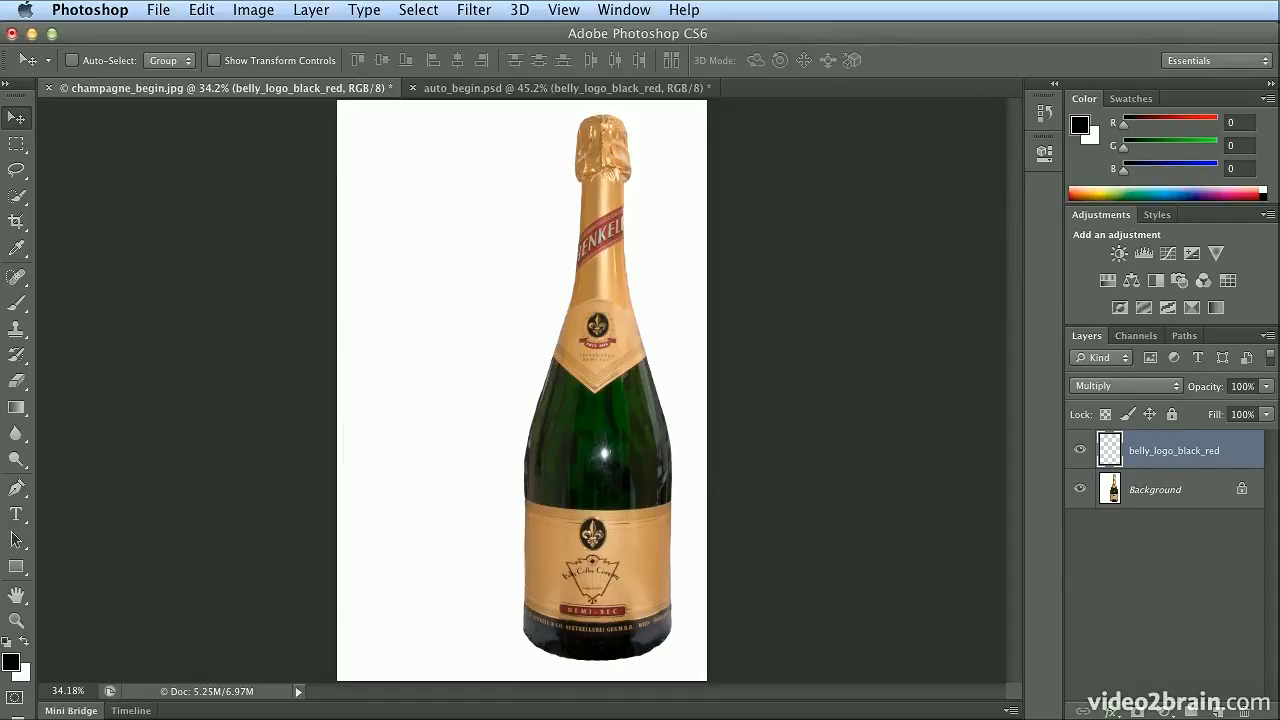
left_click(207, 10)
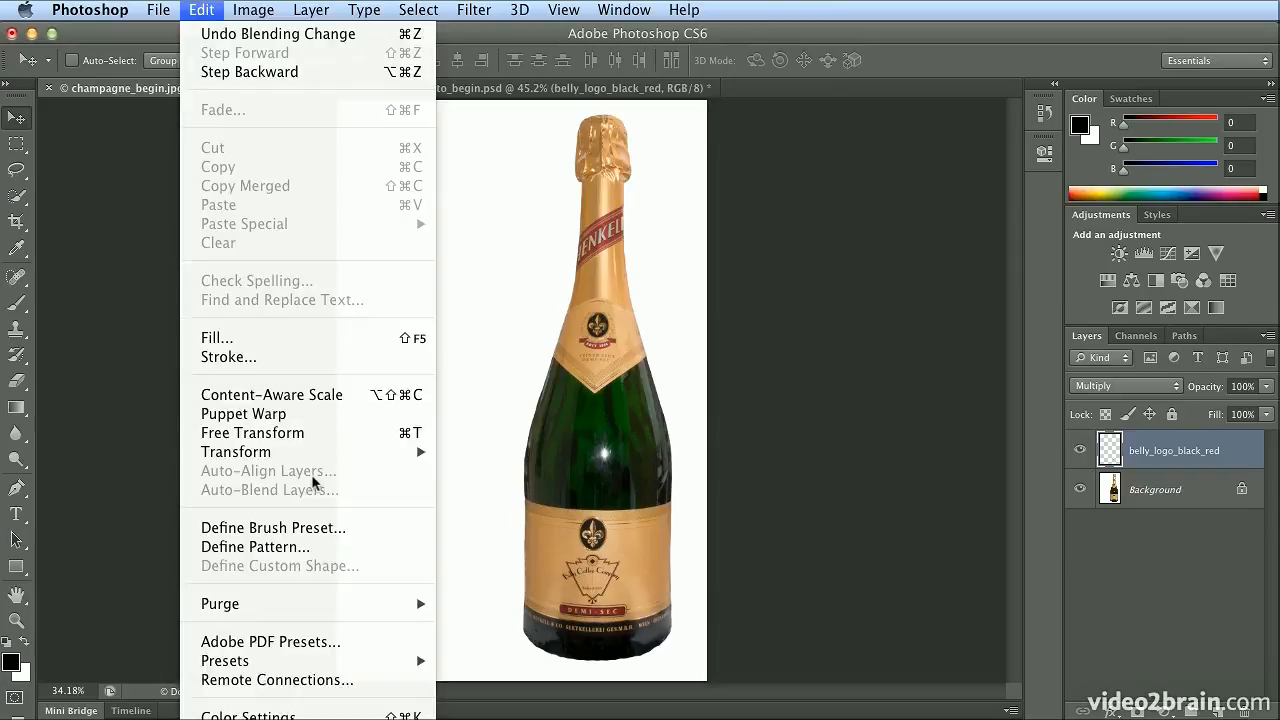
mouse_move(322, 455)
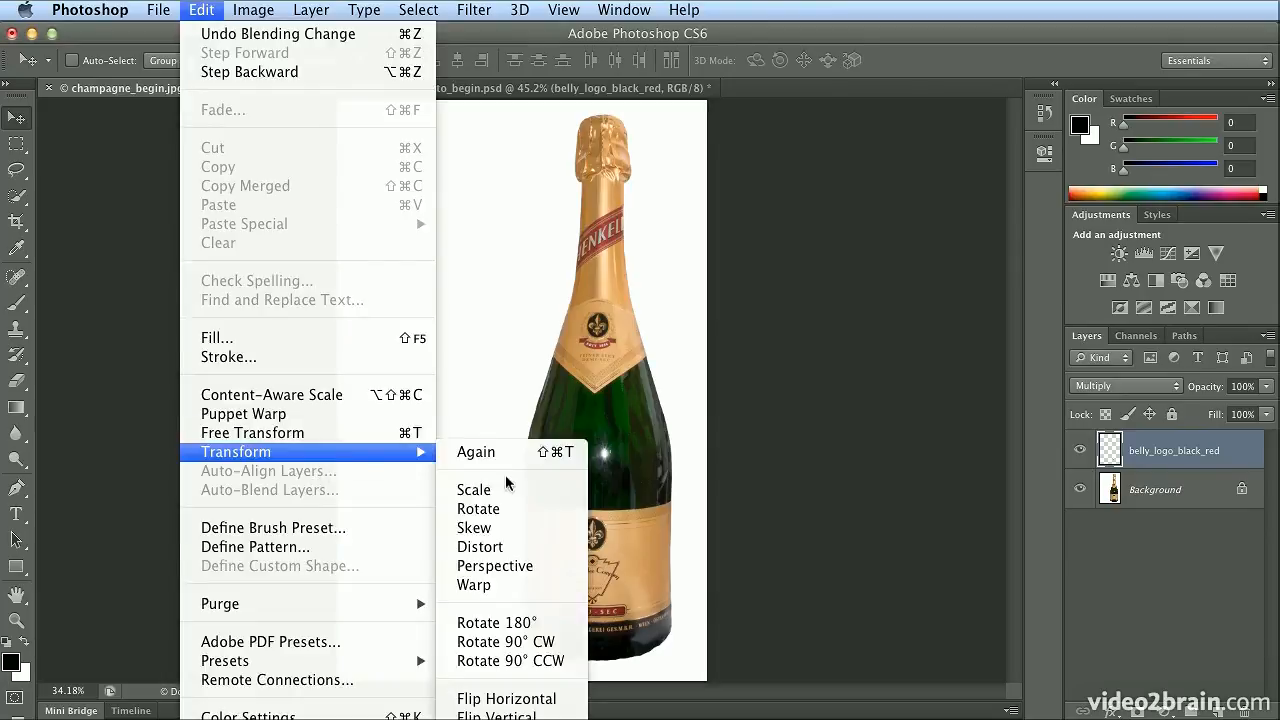
left_click(520, 586)
left_click(243, 61)
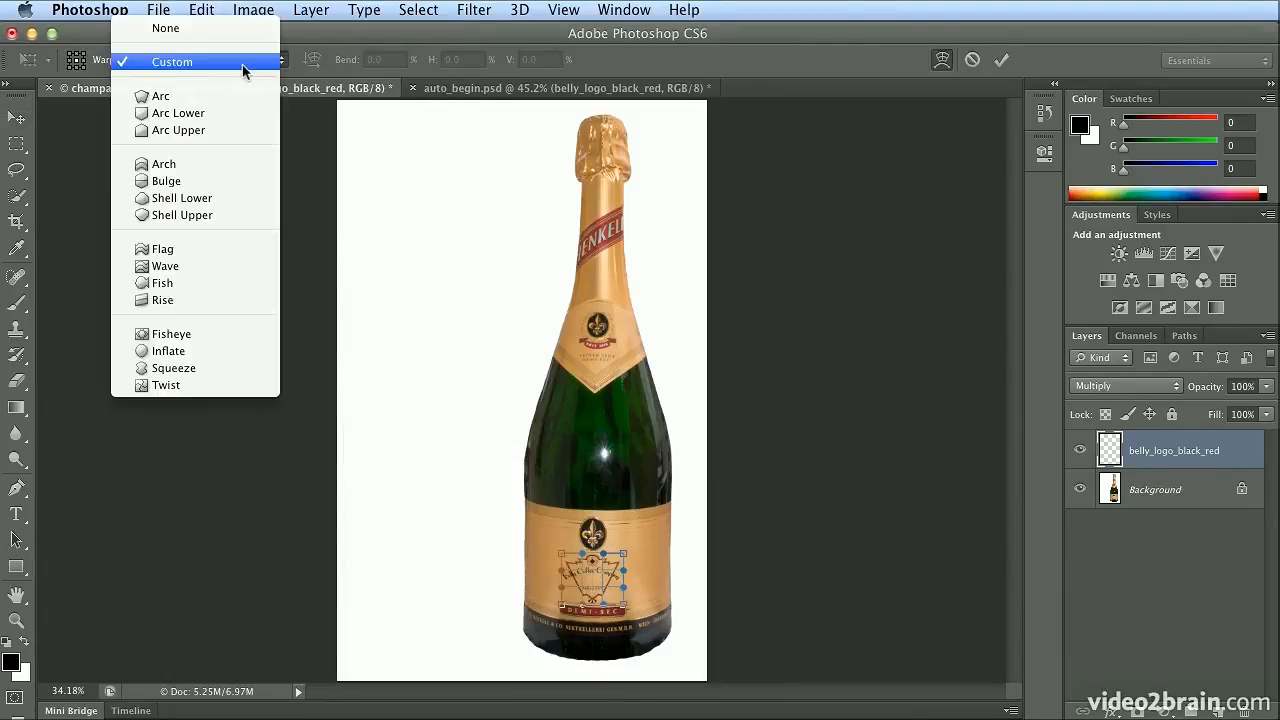
left_click(248, 186)
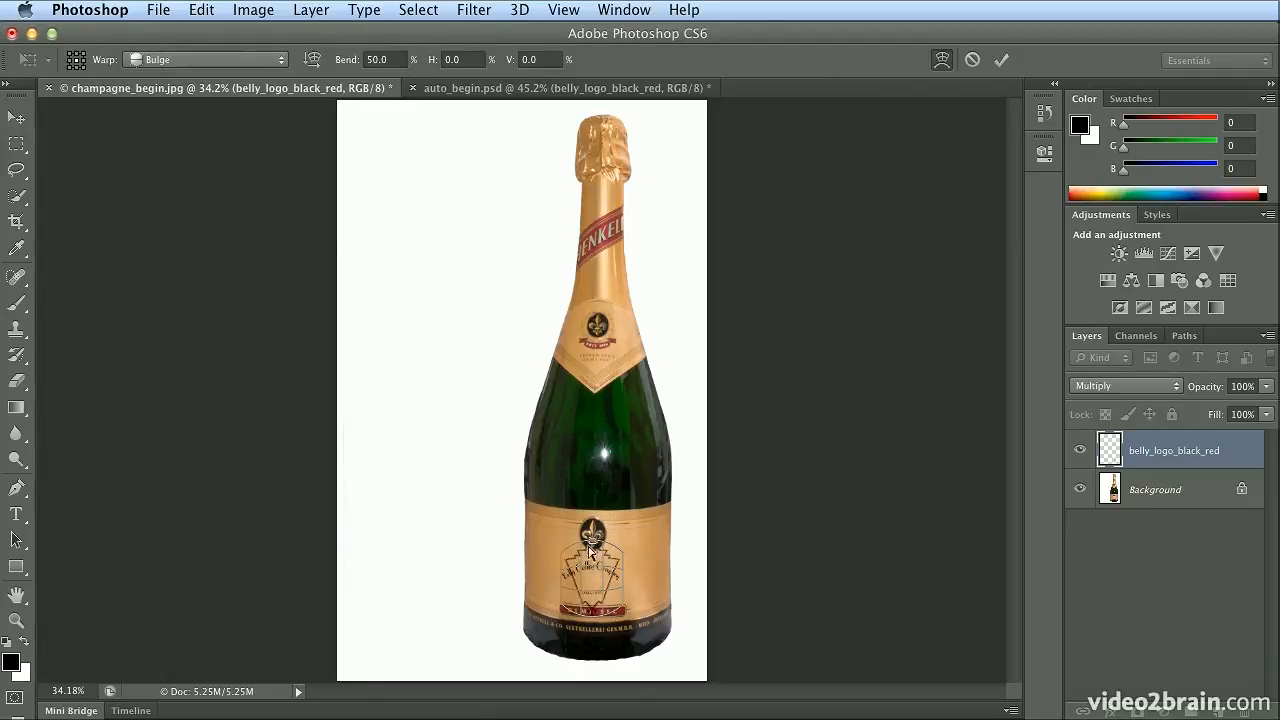
left_click_drag(592, 548, 592, 557)
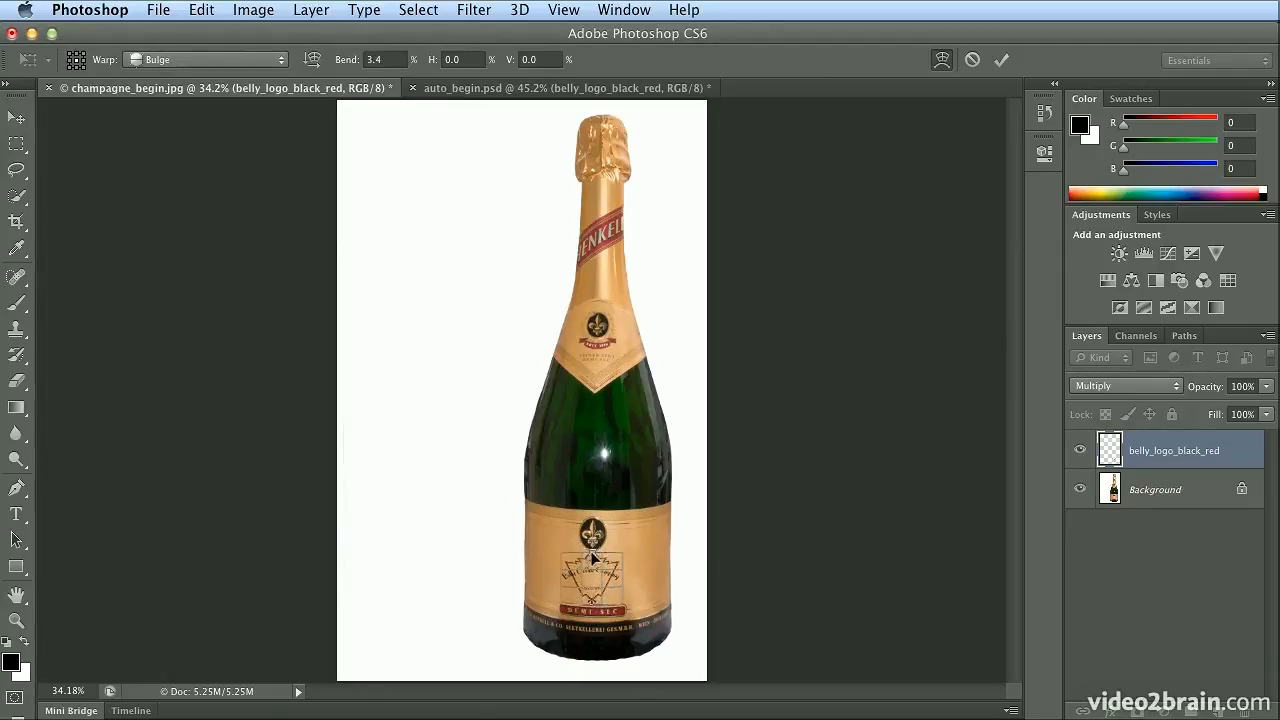
key("Return")
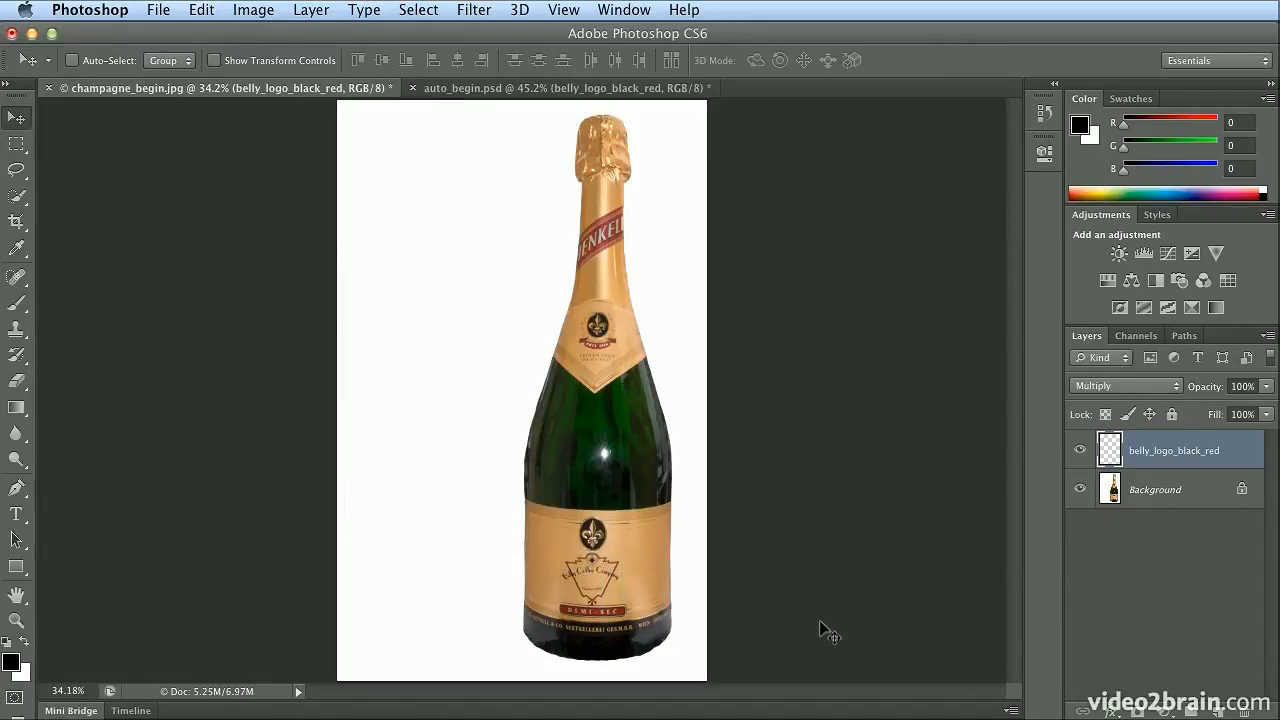
- Rotate the logo on the bottle's label clockwise by about 2.44° with Free Transform
key("ctrl+t")
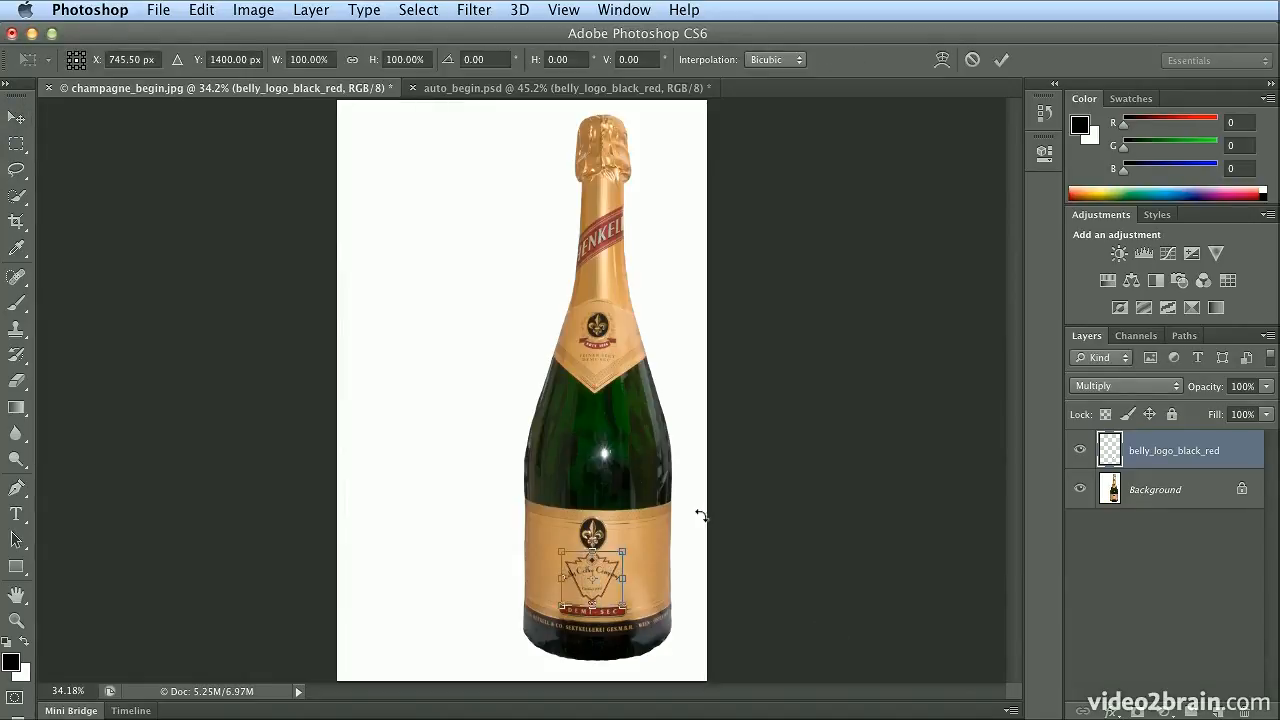
left_click_drag(703, 516, 705, 519)
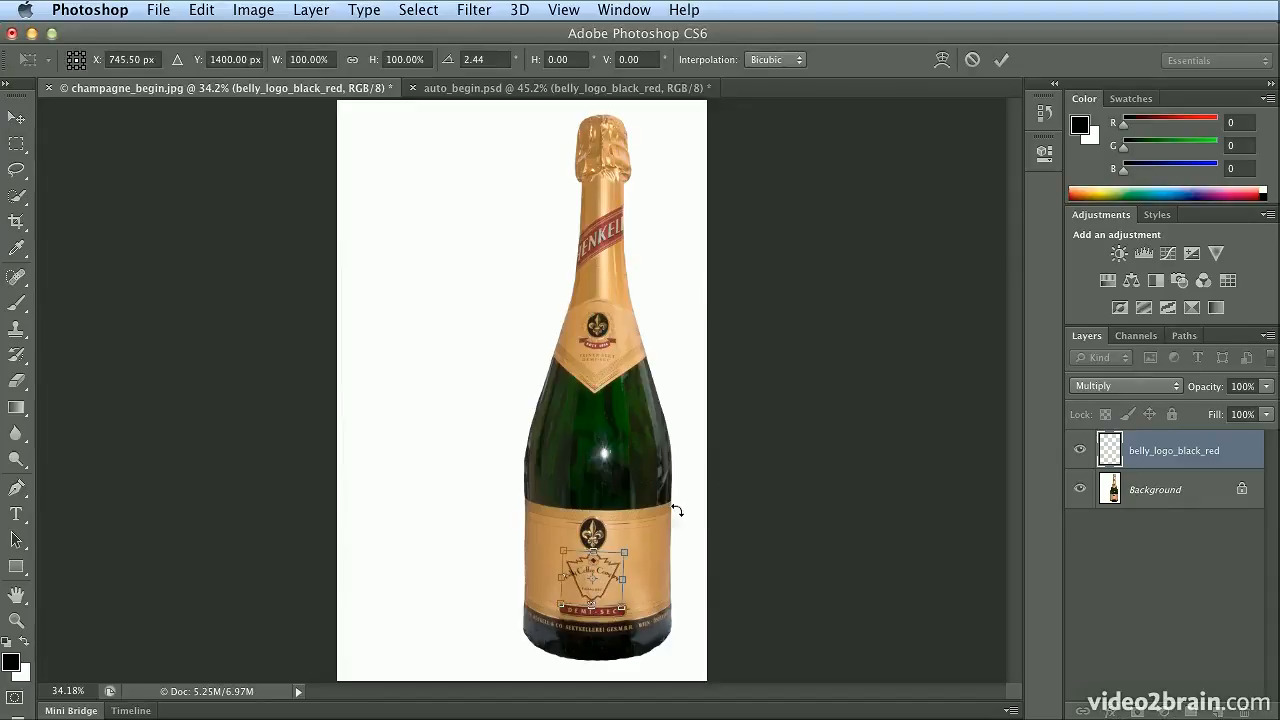
key("Return")
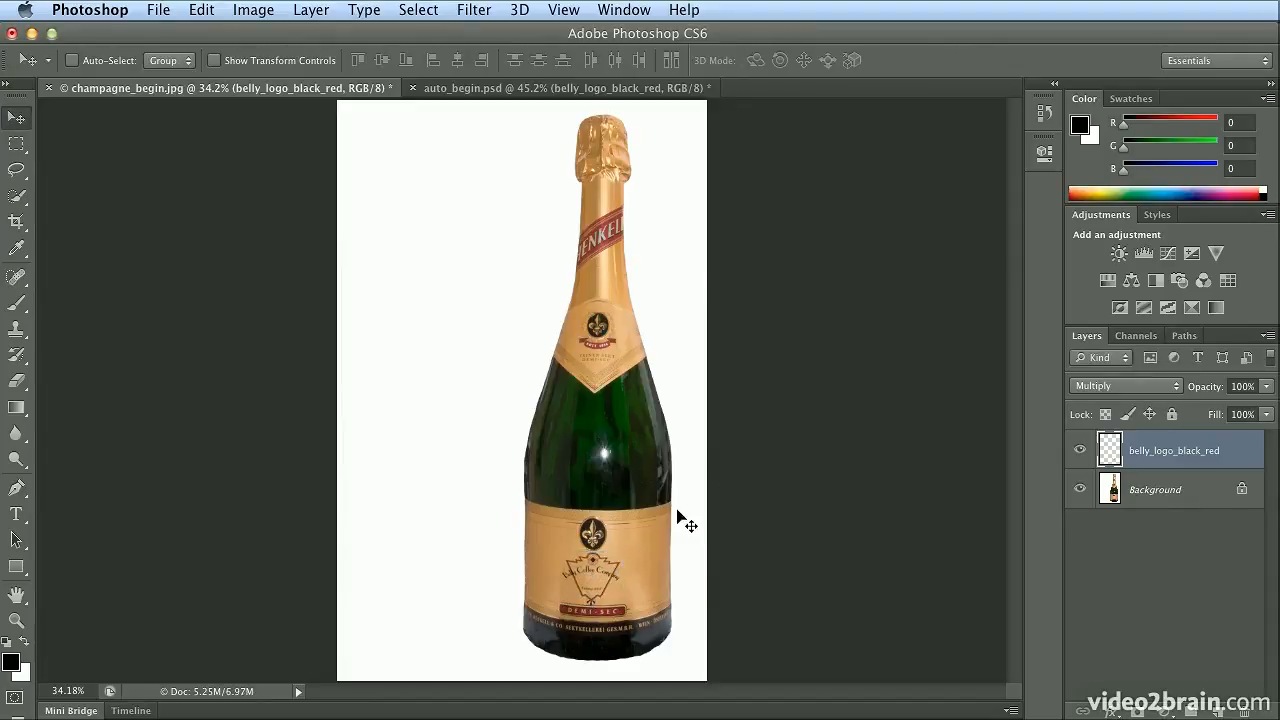